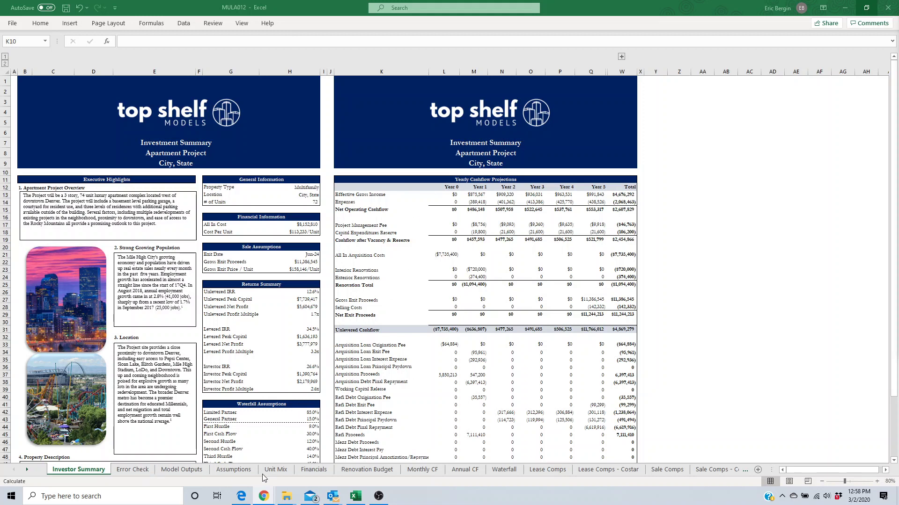
{"action": "left_click", "coordinate": [421, 470]}
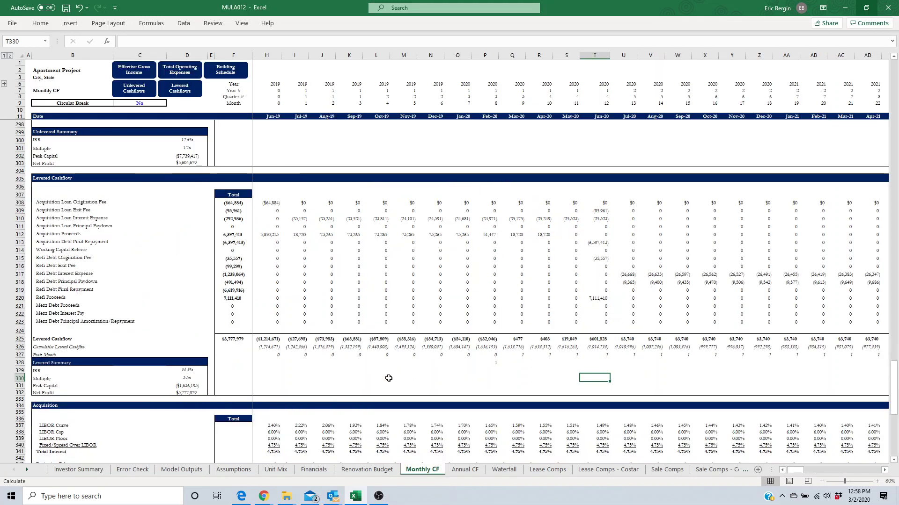
{"action": "scroll", "coordinate": [371, 322], "scroll_direction": "up", "scroll_amount": 12}
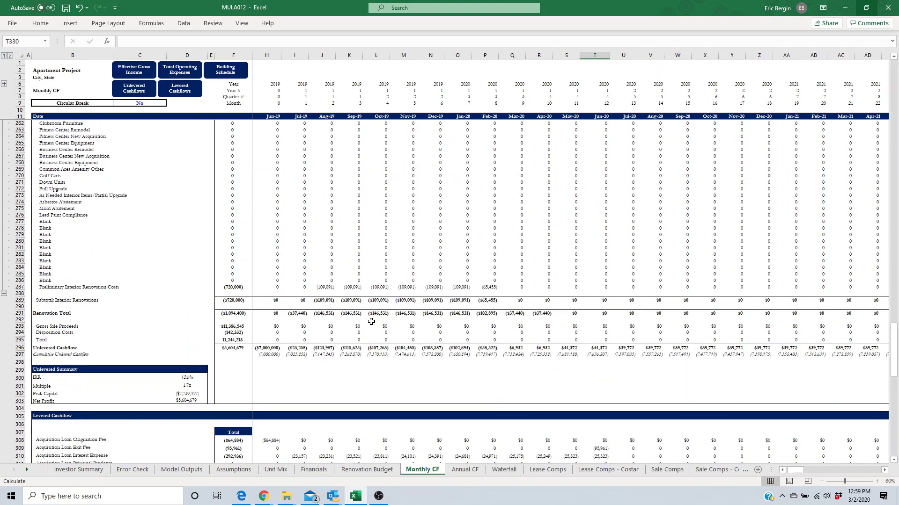
{"action": "scroll", "coordinate": [371, 322], "scroll_direction": "down", "scroll_amount": 1}
{"action": "left_click", "coordinate": [267, 347]}
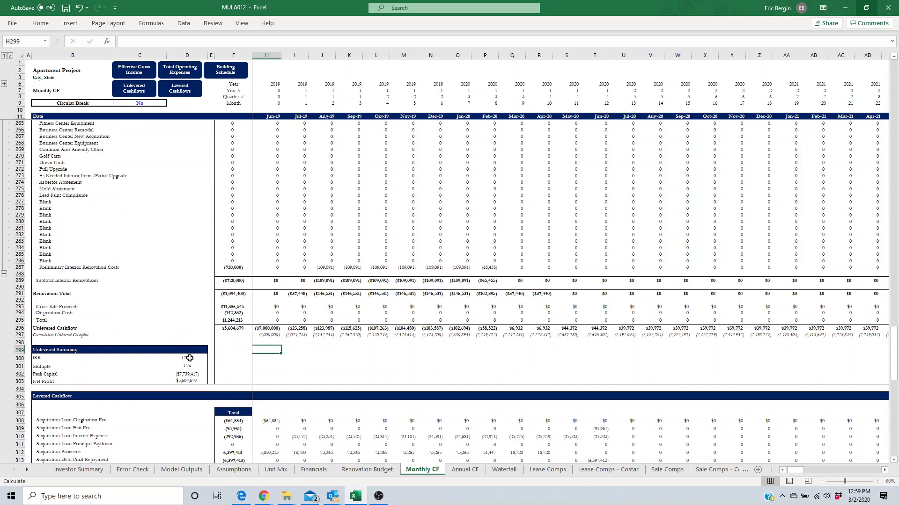
{"action": "left_click", "coordinate": [189, 358]}
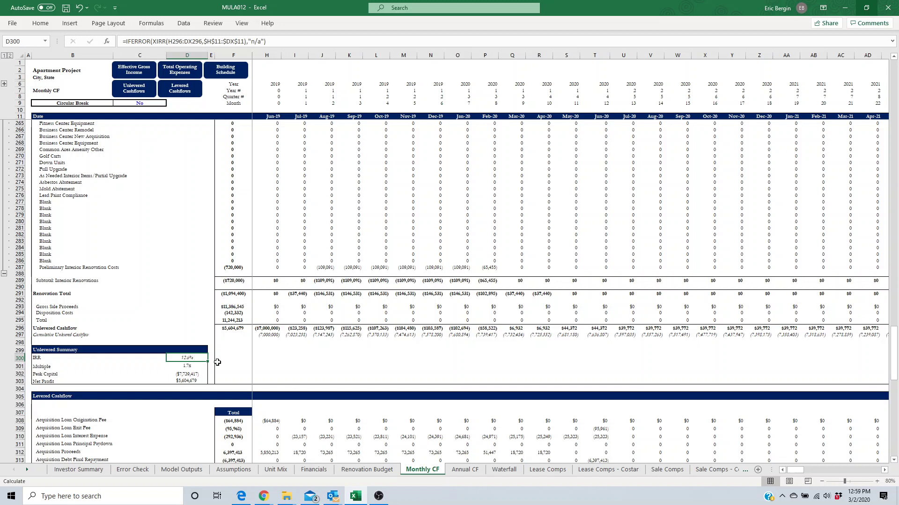
{"action": "left_click", "coordinate": [260, 352]}
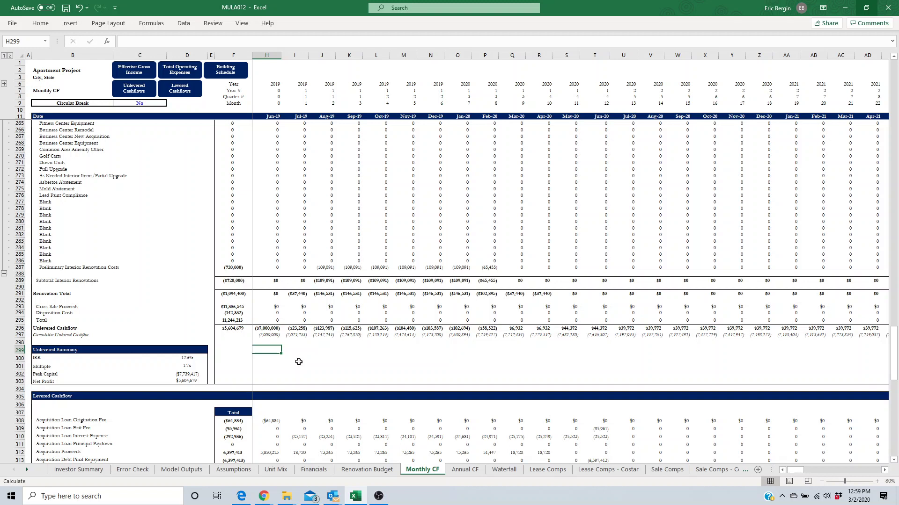
- Enter =XNPV(10%,H296:EJ296,H11:EJ11) in H299 to discount the unlevered cashflows by date
{"action": "type", "text": "="}
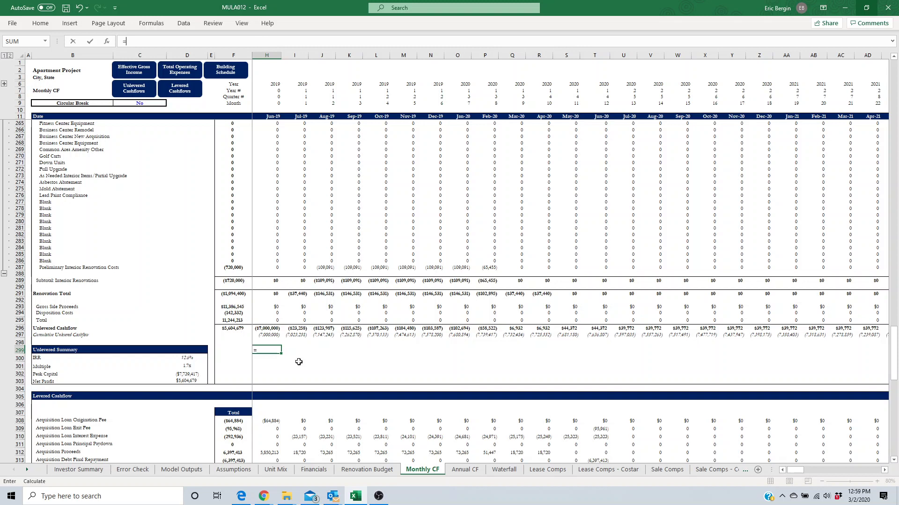
{"action": "type", "text": "xnpv"}
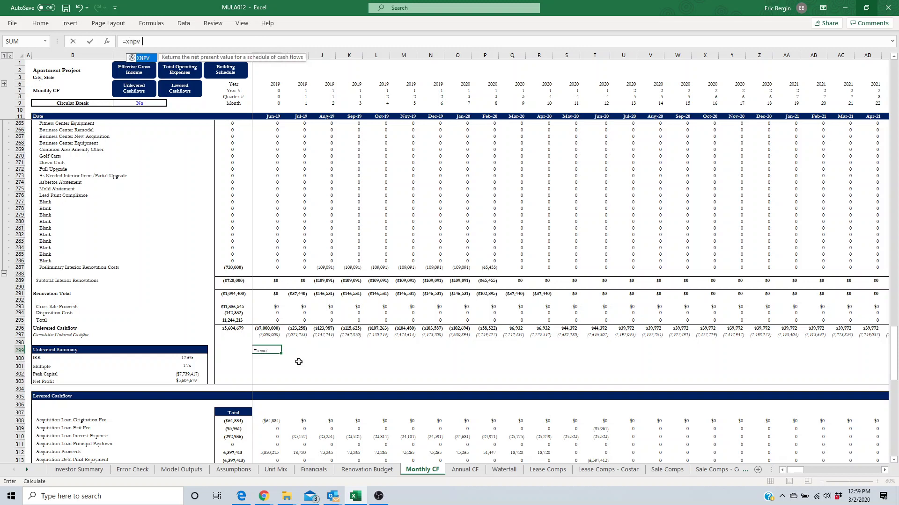
{"action": "type", "text": "("}
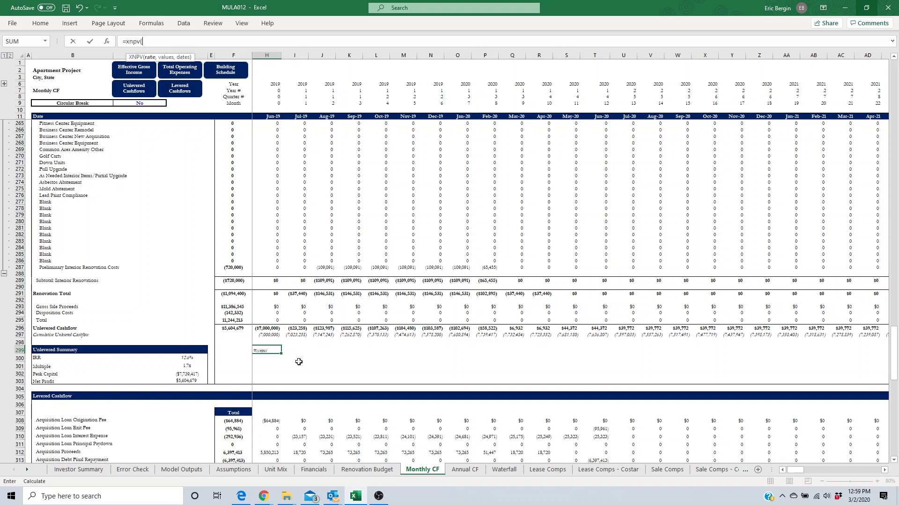
{"action": "type", "text": "10%,"}
{"action": "key", "text": "Up"}
{"action": "key", "text": "Up"}
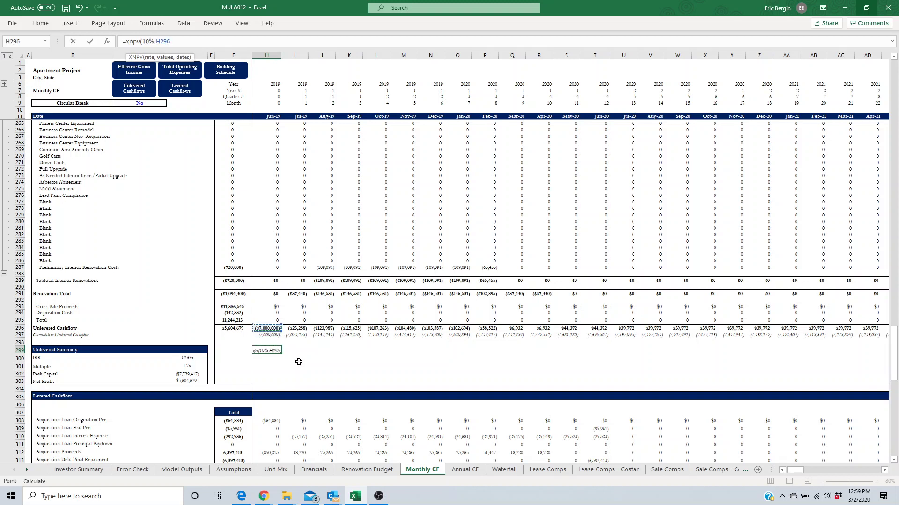
{"action": "key", "text": "Up"}
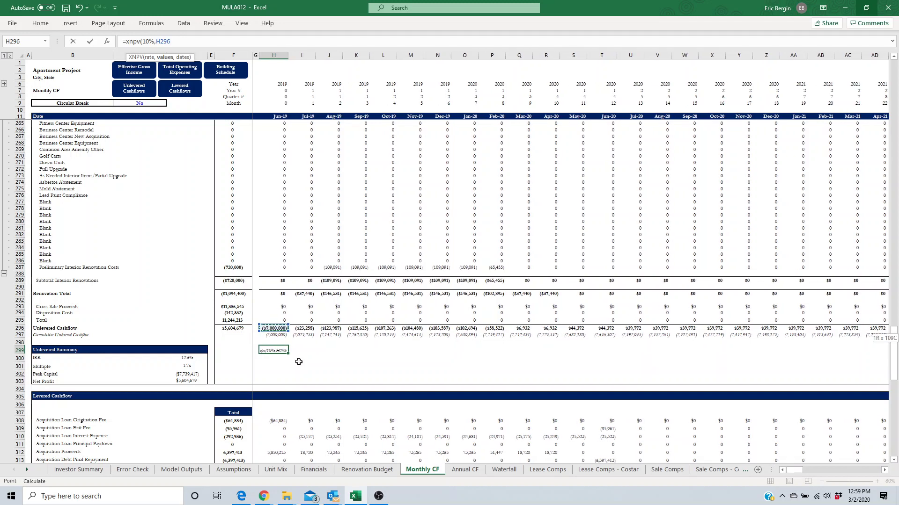
{"action": "key", "text": "ctrl+shift+Right"}
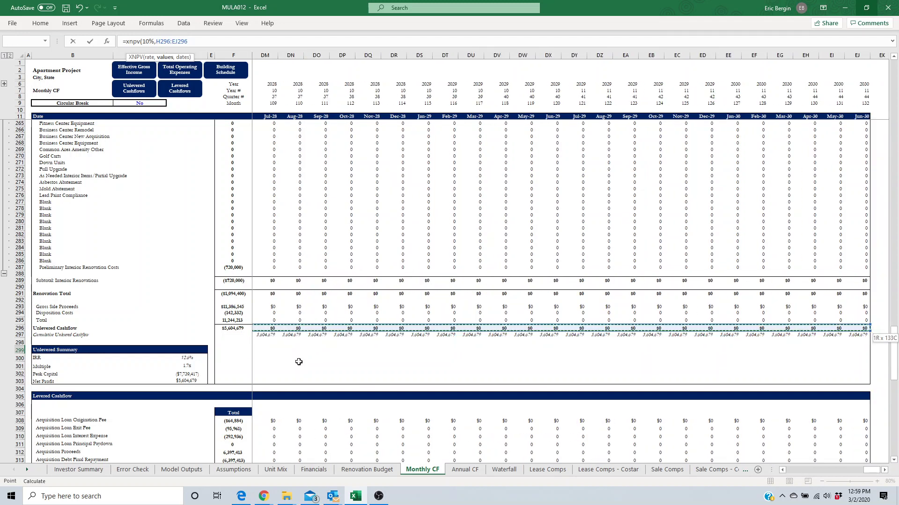
{"action": "type", "text": ","}
{"action": "key", "text": "Page_Up"}
{"action": "key", "text": "Page_Up"}
{"action": "key", "text": "Page_Up"}
{"action": "key", "text": "Page_Up"}
{"action": "key", "text": "Page_Up"}
{"action": "key", "text": "Page_Up"}
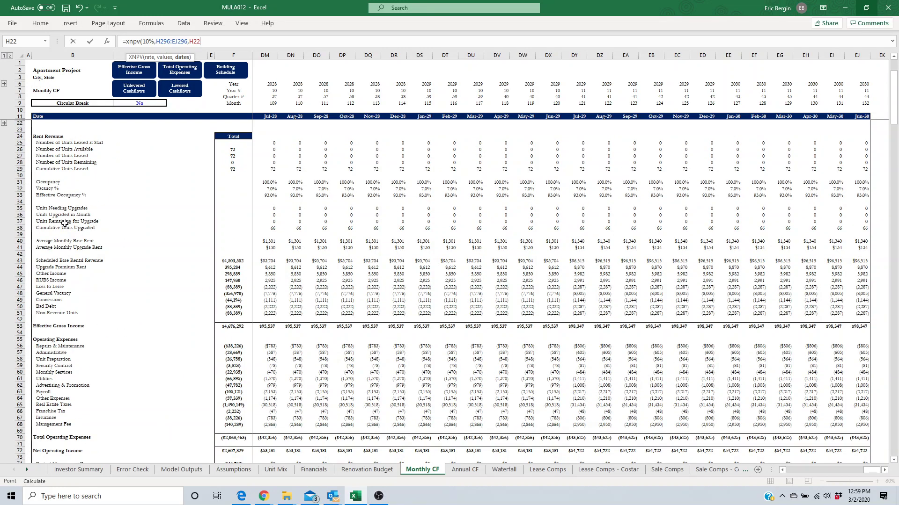
{"action": "left_click", "coordinate": [242, 116]}
{"action": "key", "text": "Right"}
{"action": "key", "text": "Right"}
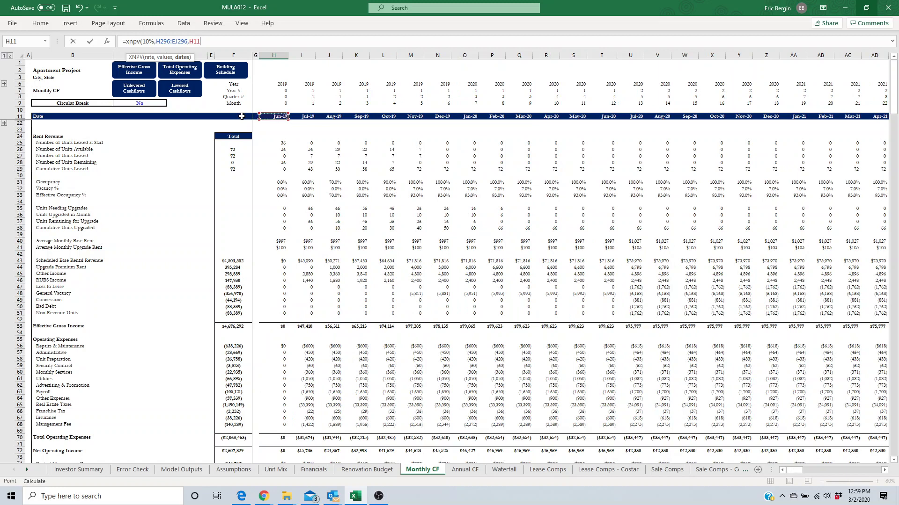
{"action": "key", "text": "ctrl+shift+Right"}
{"action": "type", "text": ")"}
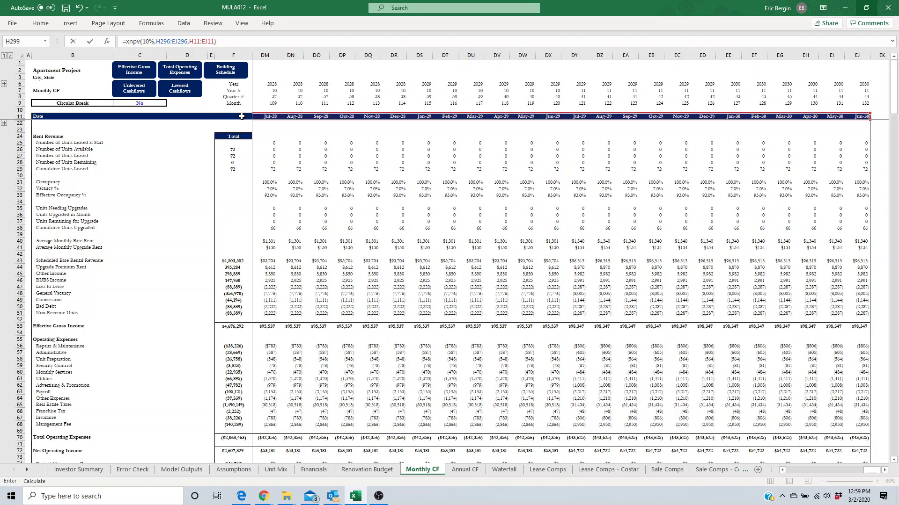
{"action": "key", "text": "Return"}
- Review H296's cashflow source, then copy the XNPV result from H299
{"action": "scroll", "coordinate": [241, 116], "scroll_direction": "down", "scroll_amount": 2}
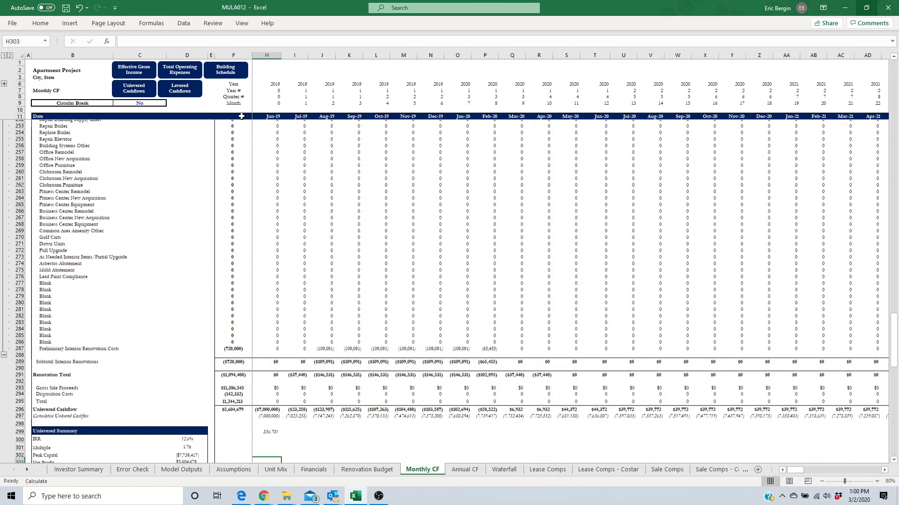
{"action": "key", "text": "Up"}
{"action": "key", "text": "Up"}
{"action": "key", "text": "Up"}
{"action": "key", "text": "Up"}
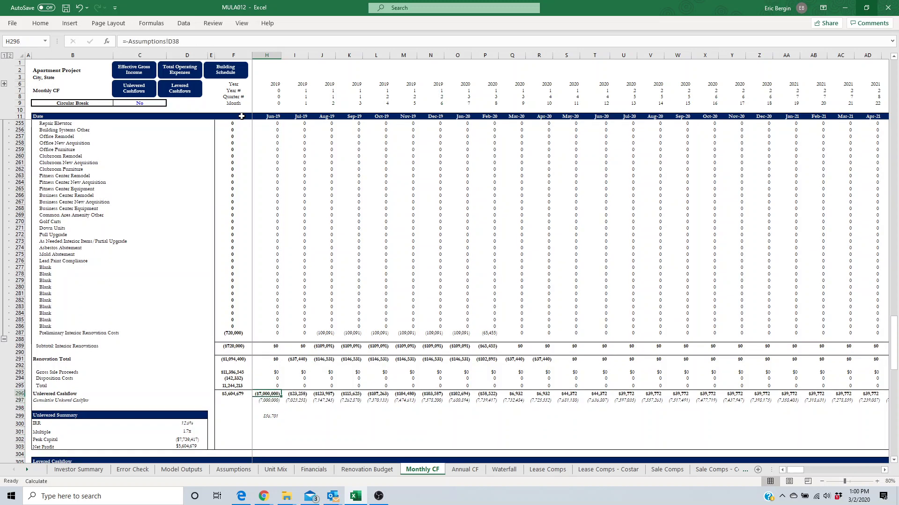
{"action": "key", "text": "Down"}
{"action": "key", "text": "Down"}
{"action": "key", "text": "Down"}
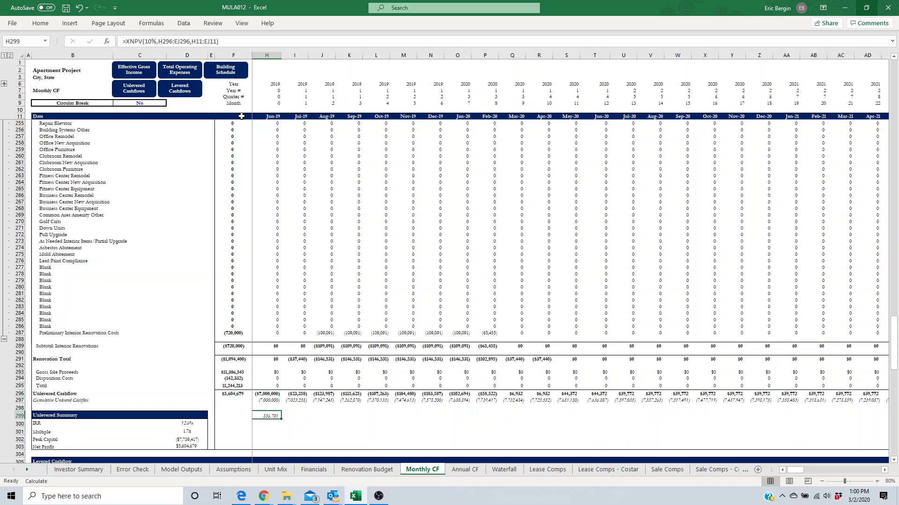
{"action": "key", "text": "ctrl+z"}
{"action": "key", "text": "Left"}
{"action": "key", "text": "Left"}
{"action": "key", "text": "Left"}
{"action": "key", "text": "Down"}
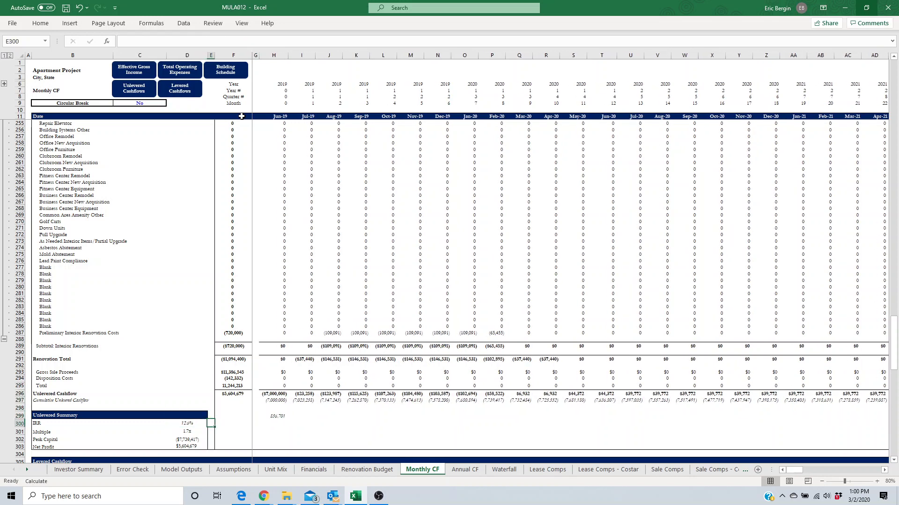
{"action": "key", "text": "Right"}
{"action": "key", "text": "Right"}
{"action": "key", "text": "Right"}
{"action": "key", "text": "Up"}
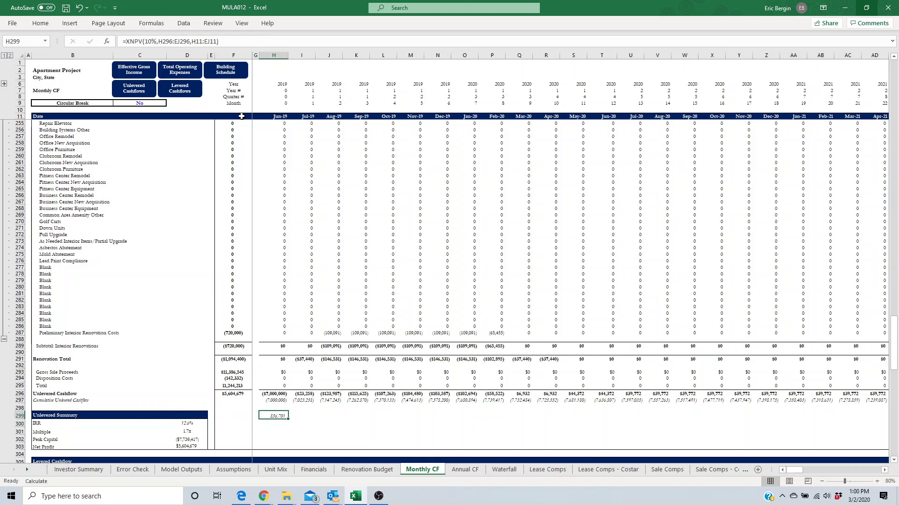
{"action": "key", "text": "ctrl+c"}
{"action": "key", "text": "Left"}
{"action": "key", "text": "Left"}
{"action": "key", "text": "Left"}
{"action": "key", "text": "Down"}
{"action": "key", "text": "Right"}
{"action": "key", "text": "Right"}
{"action": "key", "text": "Right"}
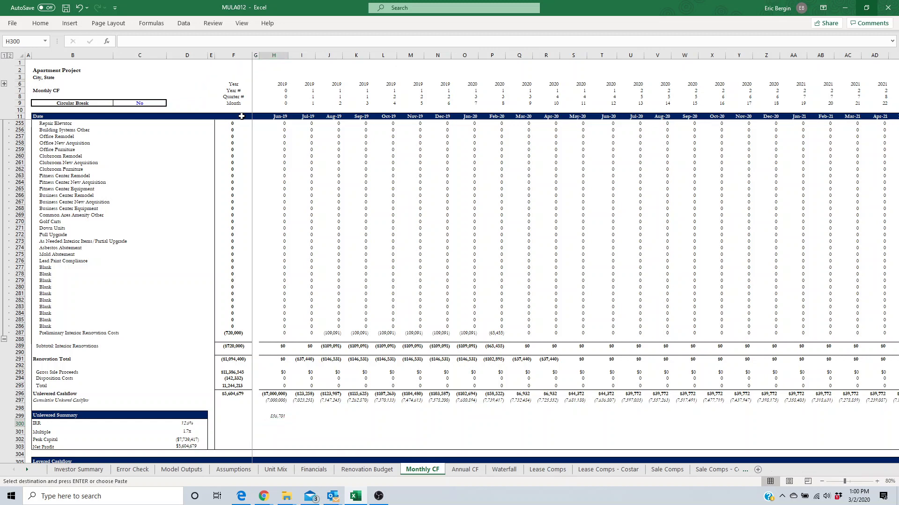
- Add the copied XNPV onto the Assumptions acquisition price in D38 with Paste Special Values Add
{"action": "key", "text": "ctrl+Page_Up"}
{"action": "key", "text": "ctrl+Page_Up"}
{"action": "key", "text": "ctrl+Page_Up"}
{"action": "key", "text": "ctrl+Page_Up"}
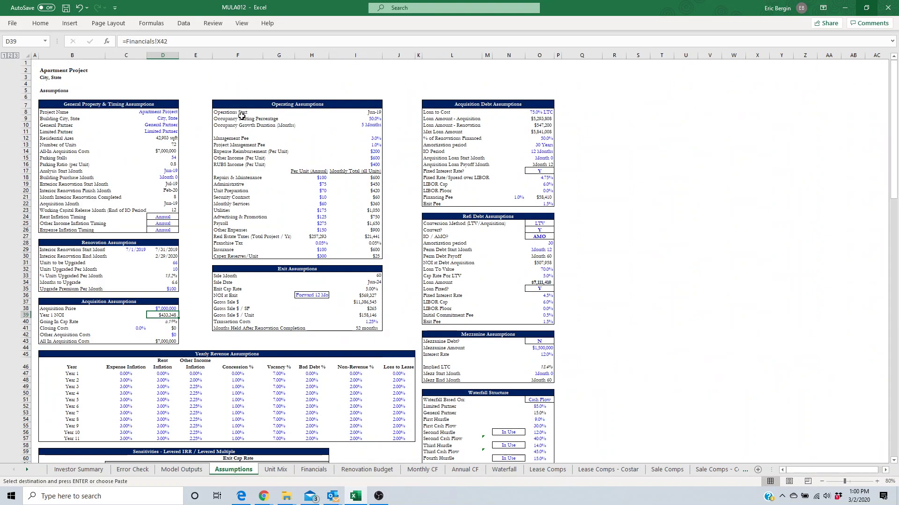
{"action": "key", "text": "Up"}
{"action": "key", "text": "alt"}
{"action": "key", "text": "e"}
{"action": "key", "text": "s"}
{"action": "key", "text": "v"}
{"action": "key", "text": "d"}
{"action": "key", "text": "Return"}
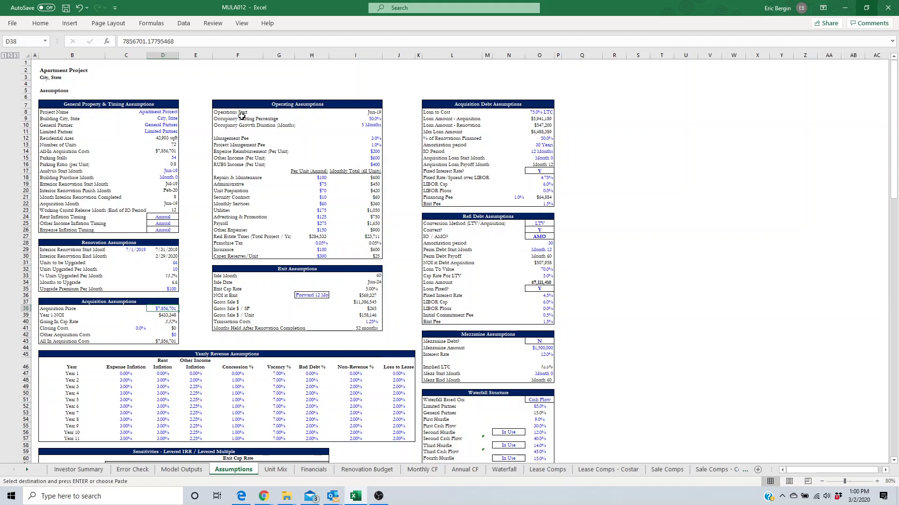
- Back on Monthly CF, trace H299's XNPV references to rows 296 and 11
{"action": "key", "text": "ctrl+Page_Down"}
{"action": "key", "text": "ctrl+Page_Down"}
{"action": "key", "text": "ctrl+Page_Down"}
{"action": "key", "text": "ctrl+Page_Down"}
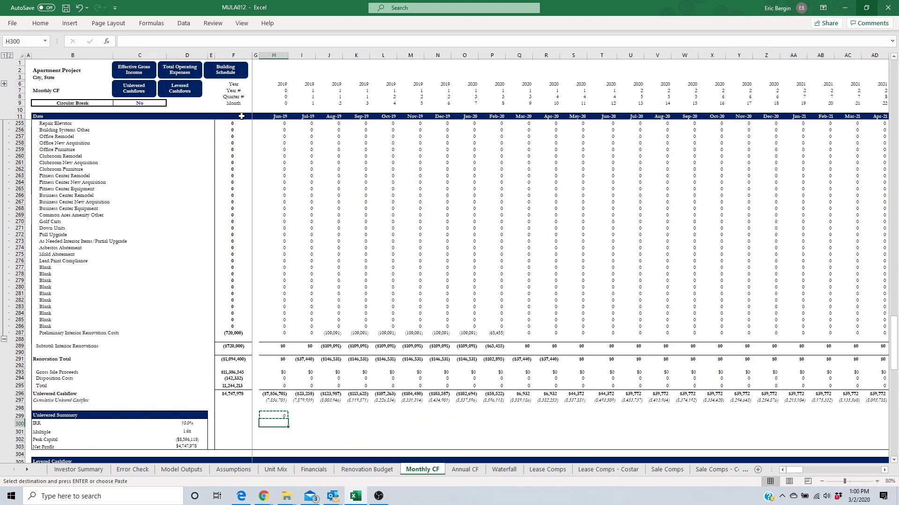
{"action": "key", "text": "Up"}
{"action": "key", "text": "Down"}
{"action": "key", "text": "Up"}
{"action": "key", "text": "Escape"}
{"action": "key", "text": "Down"}
{"action": "key", "text": "Down"}
{"action": "key", "text": "Down"}
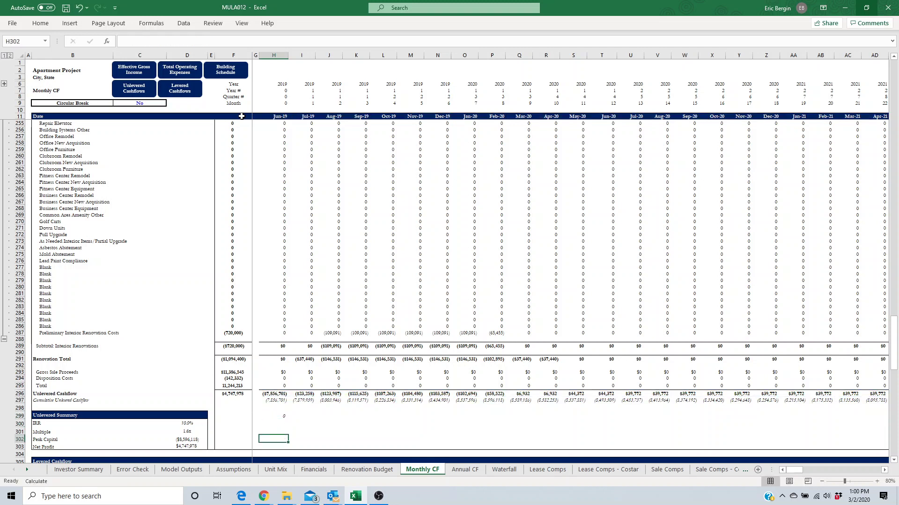
{"action": "key", "text": "Up"}
{"action": "key", "text": "Up"}
{"action": "key", "text": "Up"}
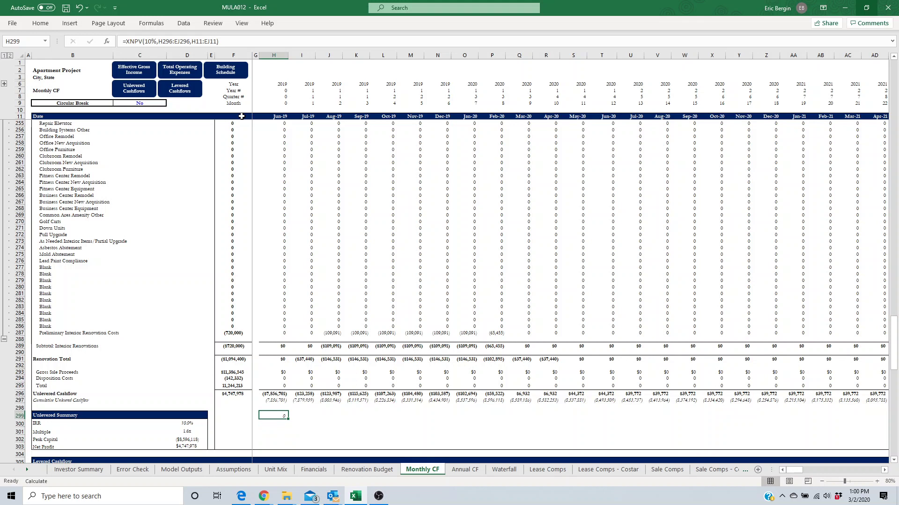
{"action": "key", "text": "F2"}
{"action": "key", "text": "Escape"}
{"action": "key", "text": "Up"}
{"action": "key", "text": "Up"}
{"action": "key", "text": "Up"}
{"action": "key", "text": "Down"}
{"action": "key", "text": "Down"}
{"action": "key", "text": "Down"}
- Change the XNPV discount rate in H299 from 10% to 14%
{"action": "left_click", "coordinate": [152, 42]}
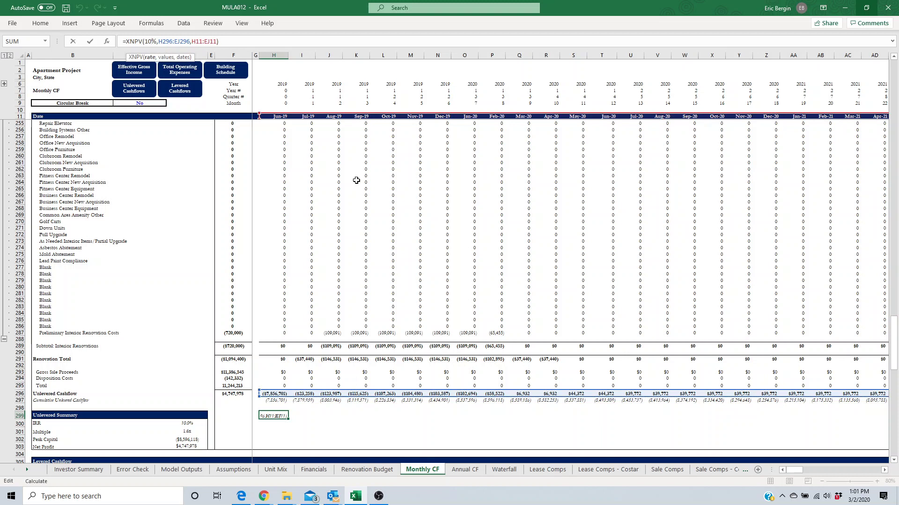
{"action": "key", "text": "BackSpace"}
{"action": "type", "text": "0"}
{"action": "key", "text": "Return"}
{"action": "key", "text": "Up"}
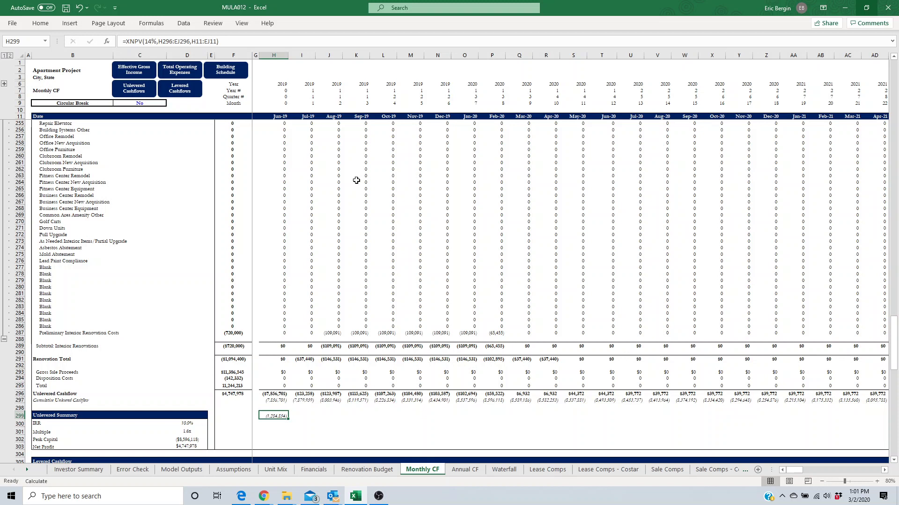
- Copy the 14% XNPV and add it to the Assumptions acquisition price via Paste Special Values Add
{"action": "key", "text": "ctrl+c"}
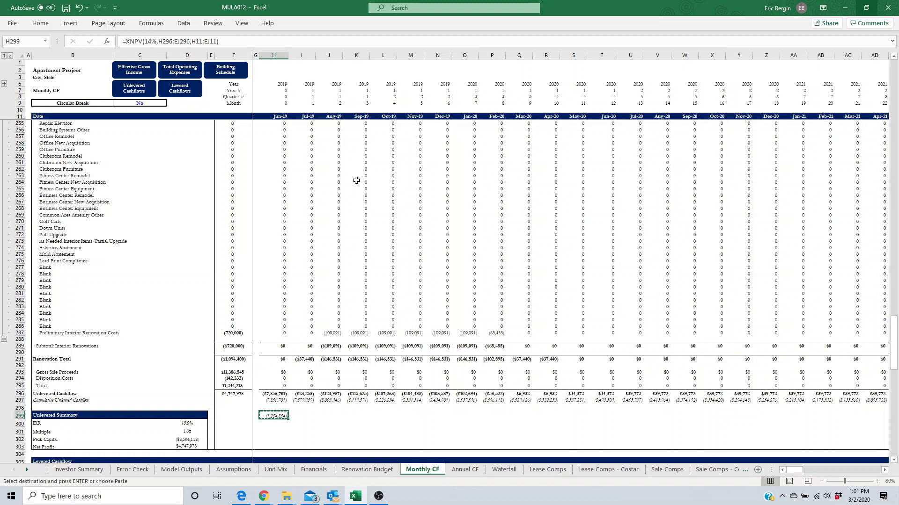
{"action": "key", "text": "ctrl+Page_Up"}
{"action": "key", "text": "ctrl+Page_Up"}
{"action": "key", "text": "ctrl+Page_Up"}
{"action": "key", "text": "ctrl+Page_Up"}
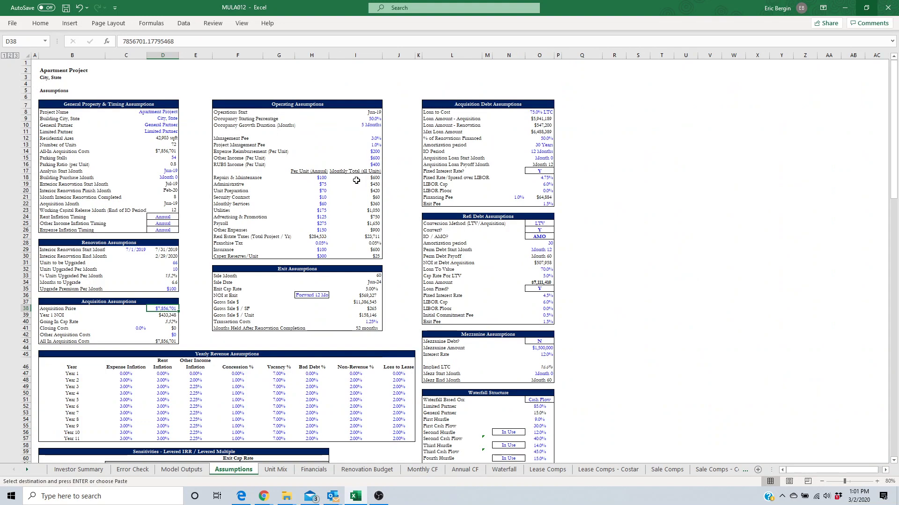
{"action": "key", "text": "alt+e"}
{"action": "key", "text": "s"}
{"action": "key", "text": "v"}
{"action": "key", "text": "d"}
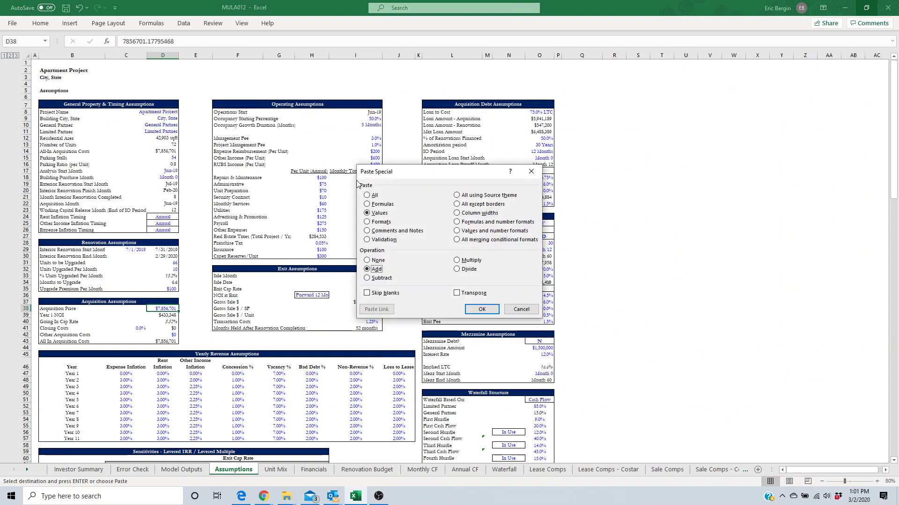
{"action": "key", "text": "Return"}
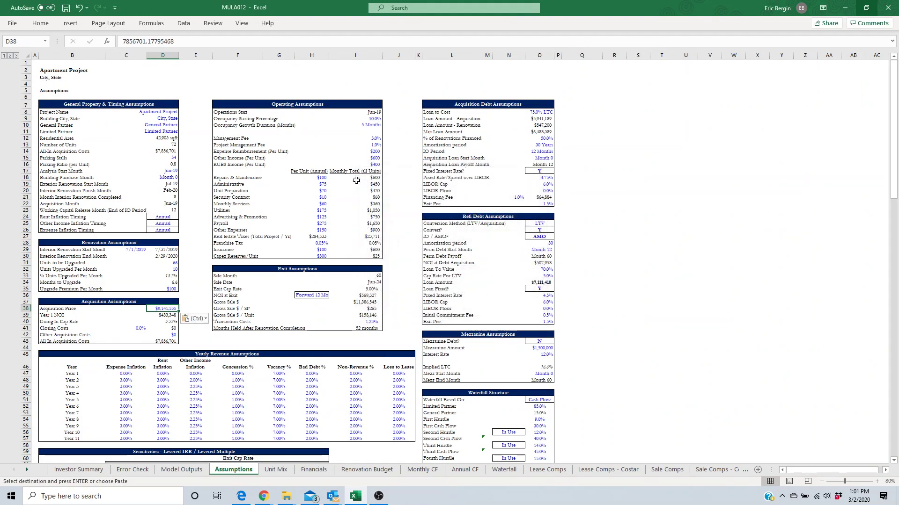
- Subtract and re-add the XNPV via Paste Special until the acquisition price reaches $6,571,848
{"action": "key", "text": "alt+e"}
{"action": "key", "text": "s"}
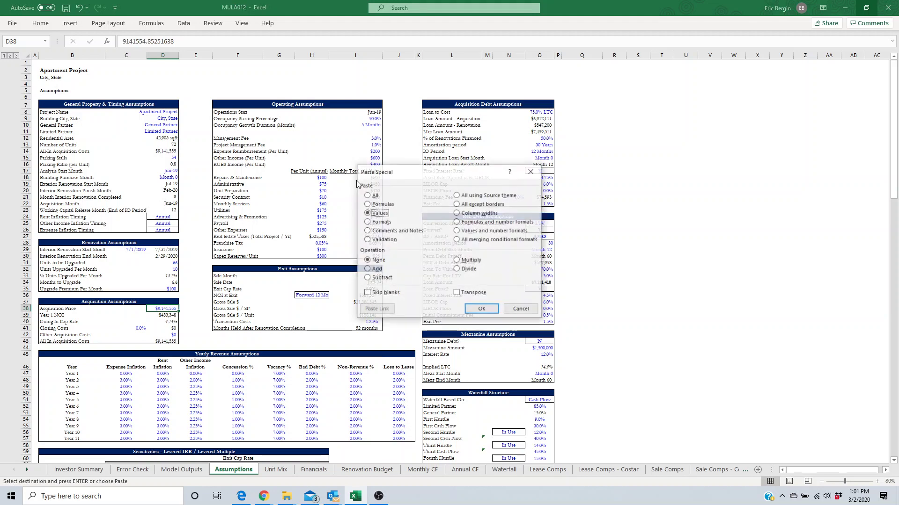
{"action": "key", "text": "v"}
{"action": "key", "text": "s"}
{"action": "key", "text": "Return"}
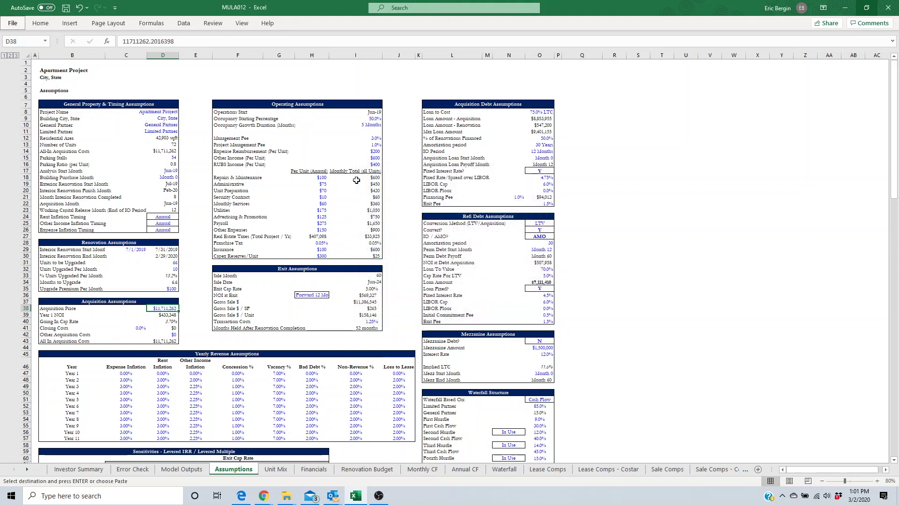
{"action": "key", "text": "alt+e"}
{"action": "key", "text": "s"}
{"action": "key", "text": "v"}
{"action": "key", "text": "d"}
{"action": "key", "text": "Return"}
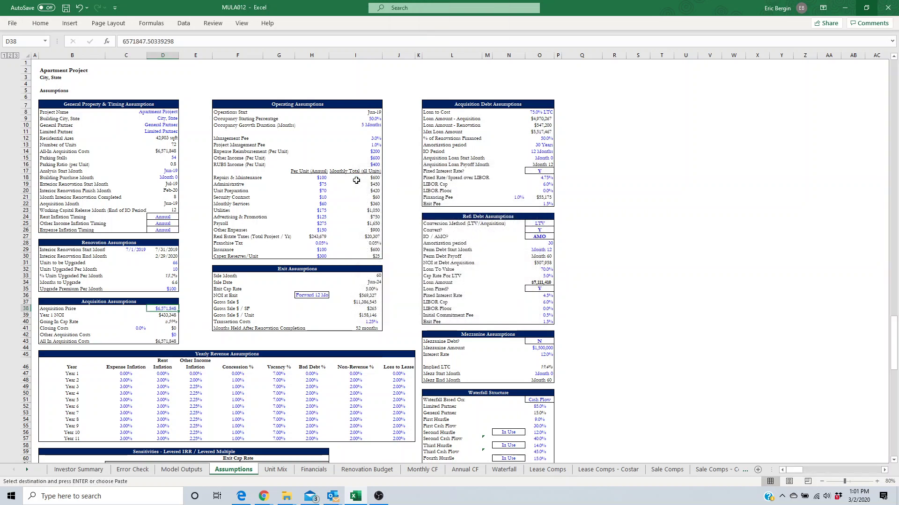
{"action": "key", "text": "ctrl+Page_Down"}
{"action": "key", "text": "ctrl+Page_Down"}
{"action": "key", "text": "ctrl+Page_Down"}
{"action": "key", "text": "ctrl+Page_Down"}
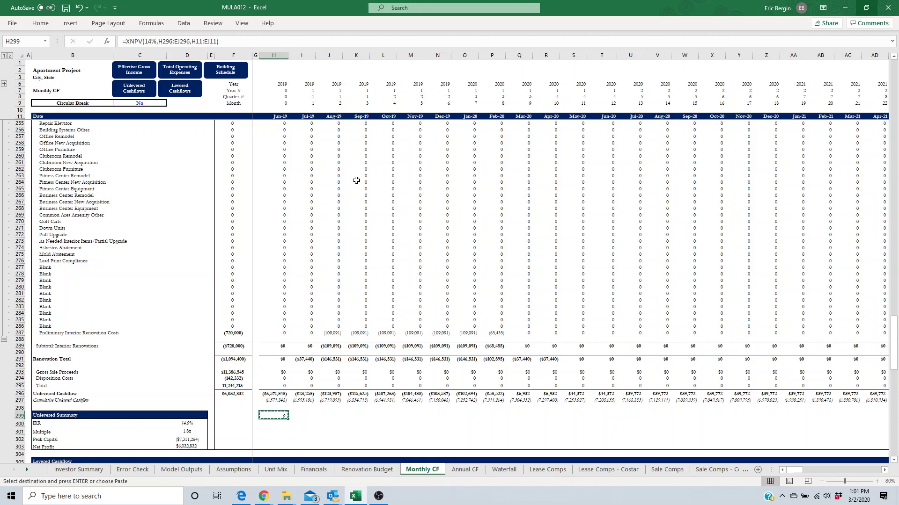
{"action": "key", "text": "Escape"}
{"action": "key", "text": "Up"}
{"action": "key", "text": "Up"}
{"action": "key", "text": "Up"}
{"action": "key", "text": "Right"}
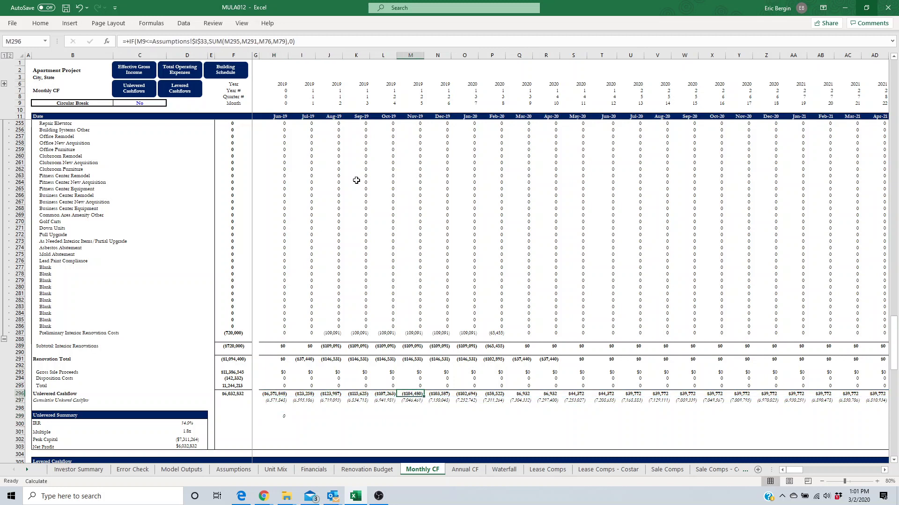
{"action": "key", "text": "Right"}
{"action": "key", "text": "Right"}
{"action": "key", "text": "Right"}
{"action": "key", "text": "Right"}
{"action": "key", "text": "Right"}
{"action": "key", "text": "Right"}
{"action": "key", "text": "Right"}
{"action": "key", "text": "Right"}
{"action": "key", "text": "Right"}
{"action": "key", "text": "Right"}
{"action": "key", "text": "Right"}
{"action": "key", "text": "Right"}
{"action": "key", "text": "Right"}
{"action": "key", "text": "Right"}
{"action": "key", "text": "Right"}
{"action": "key", "text": "Right"}
{"action": "key", "text": "Right"}
{"action": "key", "text": "Right"}
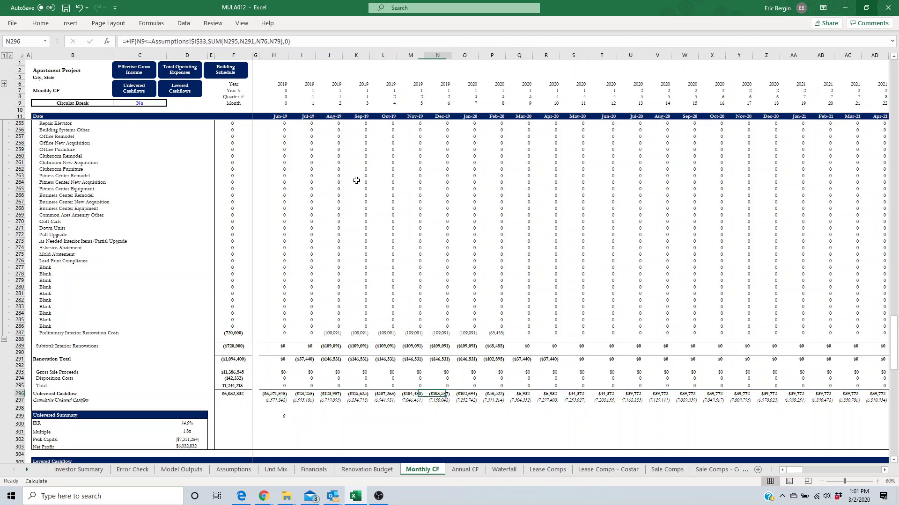
{"action": "key", "text": "Right"}
{"action": "key", "text": "Right"}
{"action": "key", "text": "Right"}
{"action": "key", "text": "Right"}
{"action": "key", "text": "Right"}
{"action": "key", "text": "Right"}
{"action": "key", "text": "Right"}
{"action": "key", "text": "Right"}
{"action": "key", "text": "Right"}
{"action": "key", "text": "Right"}
{"action": "key", "text": "Right"}
{"action": "key", "text": "Right"}
{"action": "key", "text": "Right"}
{"action": "key", "text": "Right"}
{"action": "key", "text": "Right"}
{"action": "key", "text": "Right"}
{"action": "key", "text": "Right"}
{"action": "key", "text": "Right"}
{"action": "key", "text": "Right"}
{"action": "key", "text": "Right"}
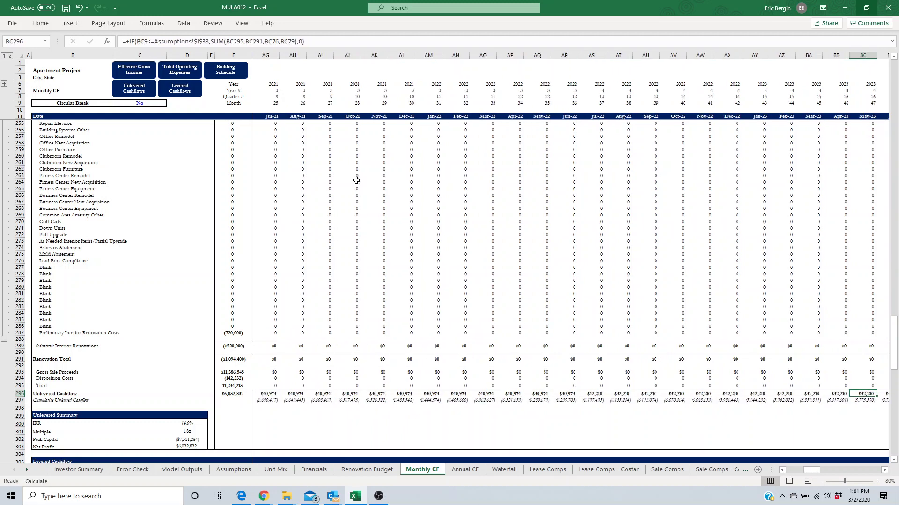
{"action": "key", "text": "Left"}
{"action": "key", "text": "Left"}
{"action": "key", "text": "Left"}
{"action": "key", "text": "Left"}
{"action": "key", "text": "Left"}
{"action": "key", "text": "Left"}
{"action": "key", "text": "Left"}
{"action": "key", "text": "Left"}
{"action": "key", "text": "Left"}
{"action": "key", "text": "Left"}
{"action": "key", "text": "Left"}
{"action": "key", "text": "Left"}
{"action": "key", "text": "Left"}
{"action": "key", "text": "Left"}
{"action": "key", "text": "Left"}
{"action": "key", "text": "Left"}
{"action": "key", "text": "Left"}
{"action": "key", "text": "Left"}
{"action": "key", "text": "Left"}
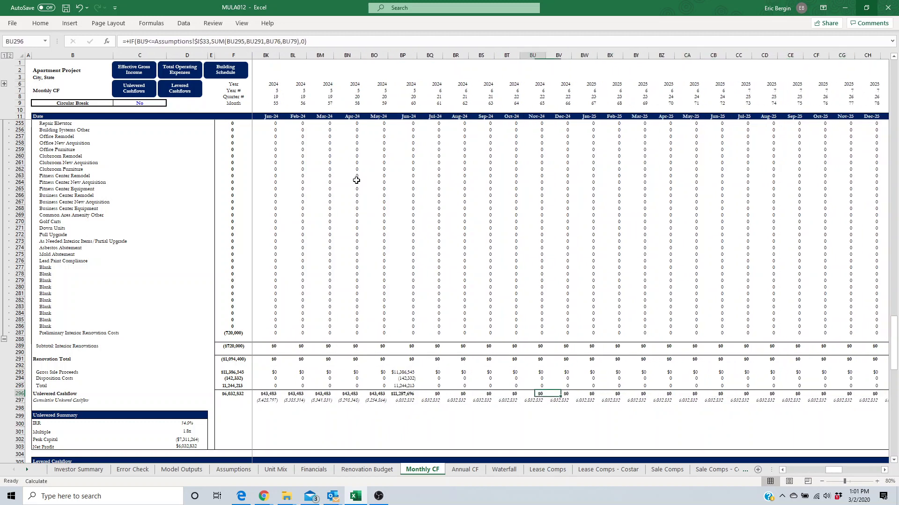
{"action": "key", "text": "Right"}
{"action": "key", "text": "ctrl+space"}
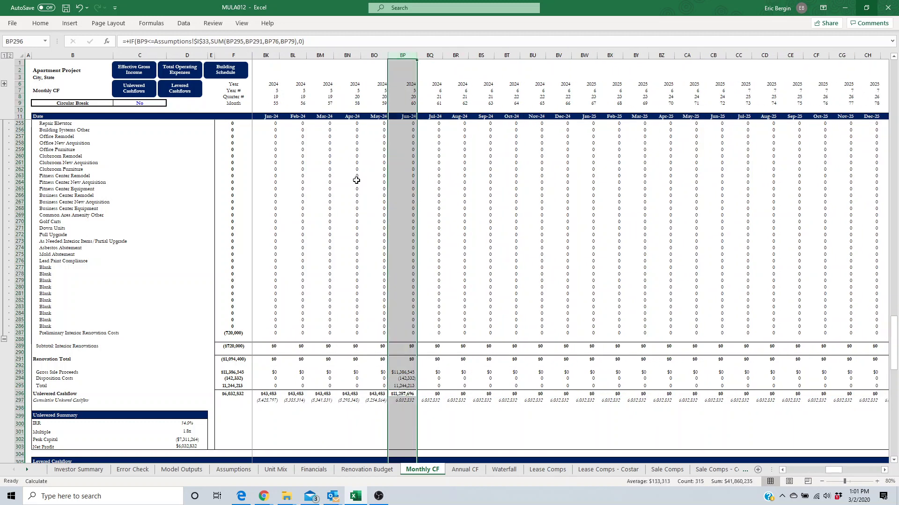
{"action": "key", "text": "Left"}
{"action": "key", "text": "Right"}
{"action": "key", "text": "Left"}
{"action": "key", "text": "Left"}
{"action": "key", "text": "Left"}
{"action": "key", "text": "Left"}
{"action": "key", "text": "Left"}
{"action": "key", "text": "Left"}
{"action": "key", "text": "Left"}
{"action": "key", "text": "Left"}
{"action": "key", "text": "Left"}
{"action": "key", "text": "Left"}
{"action": "key", "text": "Left"}
{"action": "key", "text": "Left"}
{"action": "key", "text": "Left"}
{"action": "key", "text": "Left"}
{"action": "key", "text": "Left"}
{"action": "key", "text": "Left"}
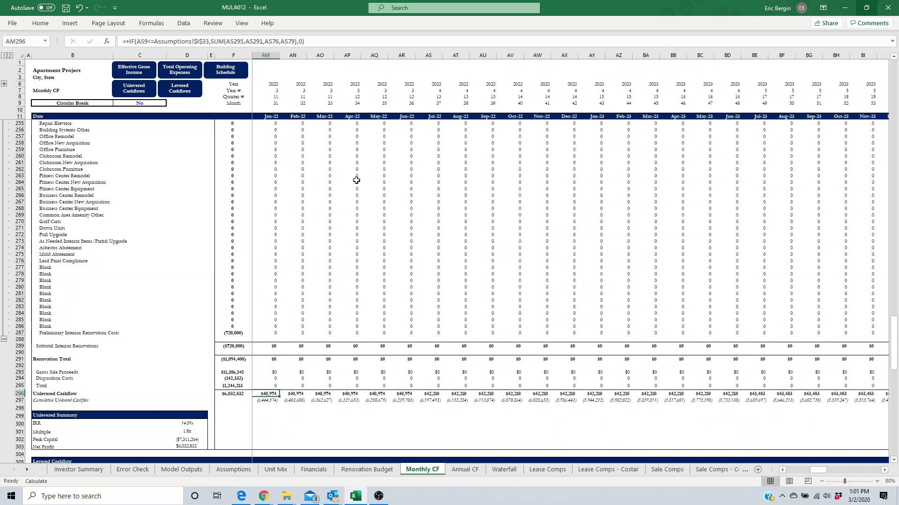
{"action": "key", "text": "Left"}
{"action": "key", "text": "Left"}
{"action": "key", "text": "Left"}
{"action": "key", "text": "Left"}
{"action": "key", "text": "Left"}
{"action": "key", "text": "Left"}
{"action": "key", "text": "Left"}
{"action": "key", "text": "Left"}
{"action": "key", "text": "Left"}
{"action": "key", "text": "Left"}
{"action": "key", "text": "Left"}
{"action": "key", "text": "Left"}
{"action": "key", "text": "Left"}
{"action": "key", "text": "Left"}
{"action": "key", "text": "Left"}
{"action": "key", "text": "Left"}
{"action": "key", "text": "Left"}
{"action": "key", "text": "Left"}
{"action": "key", "text": "Left"}
{"action": "key", "text": "Left"}
{"action": "key", "text": "Right"}
{"action": "key", "text": "Right"}
{"action": "key", "text": "Right"}
{"action": "key", "text": "Right"}
{"action": "key", "text": "Right"}
{"action": "key", "text": "Down"}
{"action": "key", "text": "Down"}
{"action": "key", "text": "Down"}
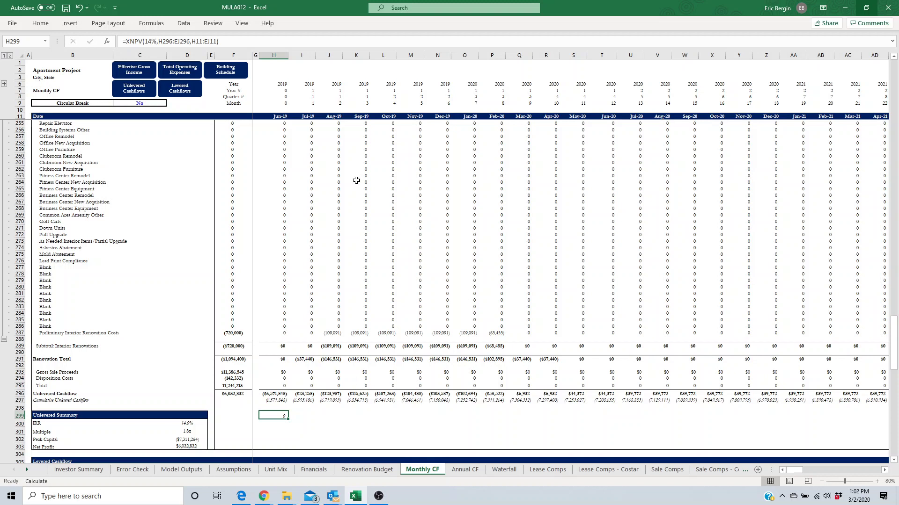
{"action": "key", "text": "Up"}
{"action": "key", "text": "Up"}
{"action": "key", "text": "Up"}
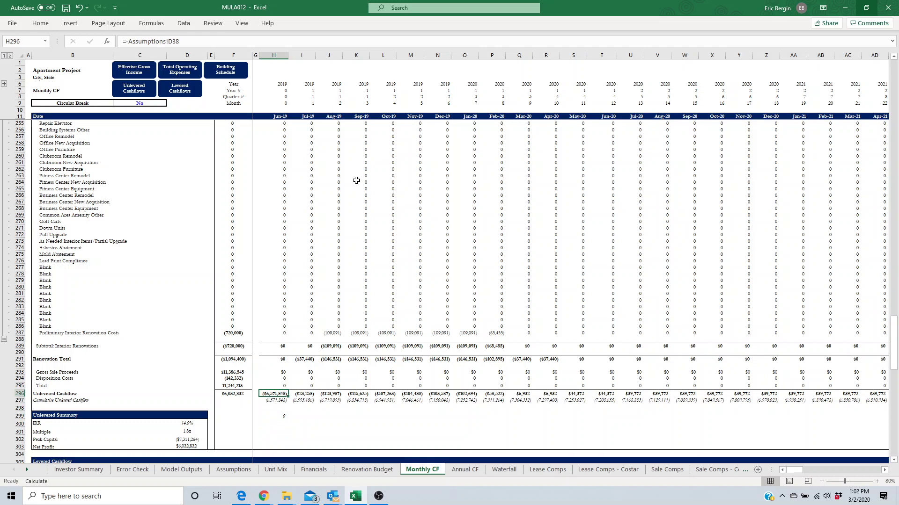
- Move down to the Levered Summary's IRR row around row 329
{"action": "key", "text": "Down"}
{"action": "key", "text": "Down"}
{"action": "key", "text": "Down"}
{"action": "key", "text": "Down"}
{"action": "key", "text": "Down"}
{"action": "key", "text": "Down"}
{"action": "key", "text": "Down"}
{"action": "key", "text": "Down"}
{"action": "key", "text": "Down"}
{"action": "key", "text": "Down"}
{"action": "key", "text": "Down"}
{"action": "key", "text": "Down"}
{"action": "key", "text": "Down"}
{"action": "key", "text": "Down"}
{"action": "key", "text": "Down"}
{"action": "key", "text": "Down"}
{"action": "key", "text": "Down"}
{"action": "key", "text": "Down"}
{"action": "key", "text": "Down"}
{"action": "key", "text": "Down"}
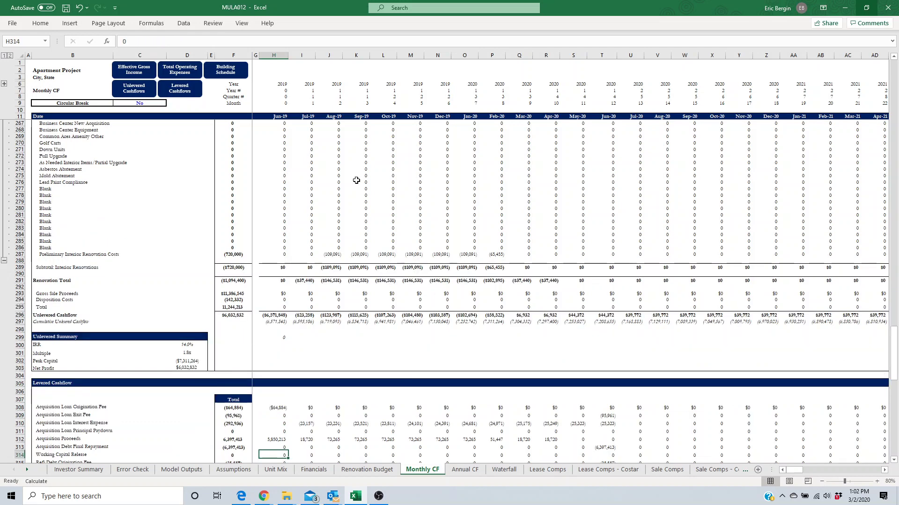
{"action": "key", "text": "Down"}
{"action": "key", "text": "Down"}
{"action": "key", "text": "Down"}
{"action": "key", "text": "Down"}
{"action": "key", "text": "Down"}
{"action": "key", "text": "Down"}
{"action": "key", "text": "Down"}
{"action": "key", "text": "Down"}
{"action": "key", "text": "Down"}
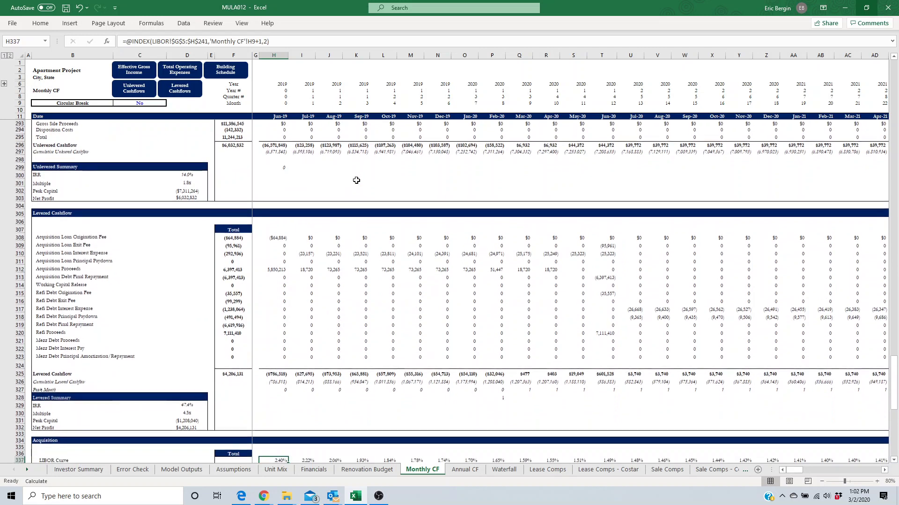
{"action": "key", "text": "Up"}
{"action": "key", "text": "Up"}
{"action": "key", "text": "Up"}
{"action": "key", "text": "Up"}
{"action": "key", "text": "Up"}
{"action": "key", "text": "Up"}
{"action": "key", "text": "Up"}
{"action": "key", "text": "Up"}
{"action": "key", "text": "Up"}
{"action": "key", "text": "Up"}
{"action": "key", "text": "Up"}
{"action": "key", "text": "Up"}
{"action": "key", "text": "Up"}
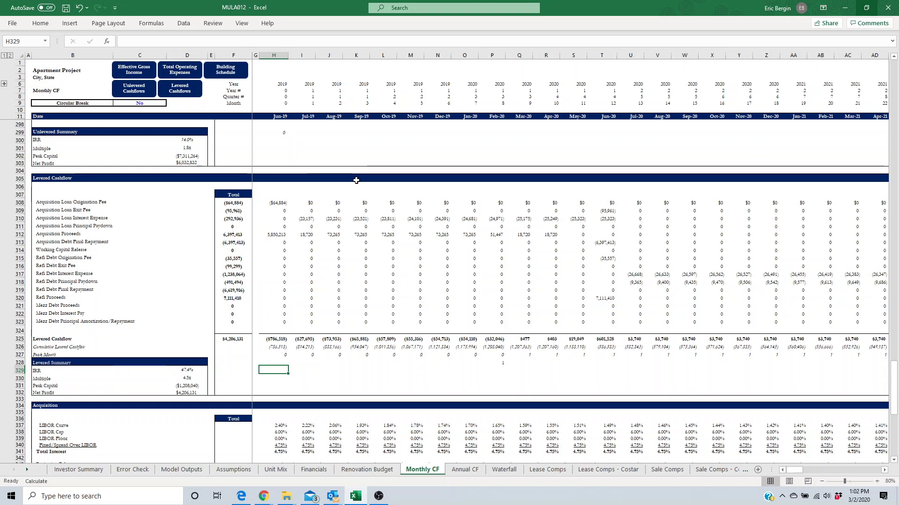
{"action": "key", "text": "Right"}
{"action": "key", "text": "Right"}
{"action": "key", "text": "Right"}
{"action": "key", "text": "Right"}
{"action": "key", "text": "Right"}
{"action": "key", "text": "Right"}
{"action": "key", "text": "Right"}
{"action": "key", "text": "Right"}
{"action": "key", "text": "Right"}
{"action": "key", "text": "Right"}
{"action": "key", "text": "Right"}
{"action": "key", "text": "Right"}
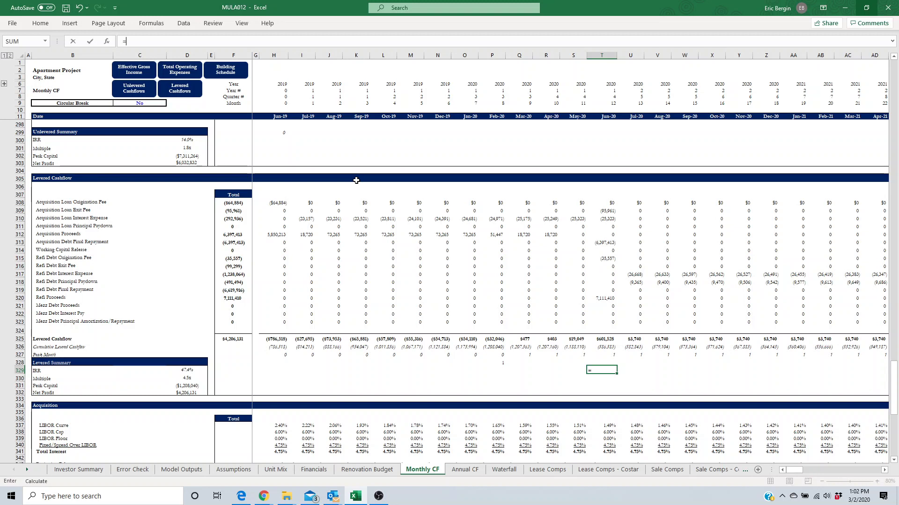
- Enter =XNPV(18%,T325:EJ325,T11:EJ11) in T329 to value levered cashflows from June 2020
{"action": "type", "text": "=xnpv("}
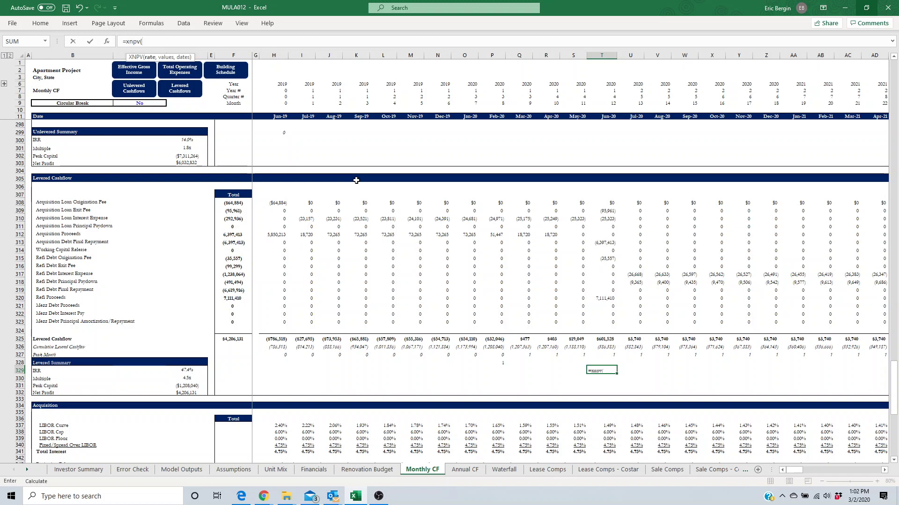
{"action": "type", "text": "18%"}
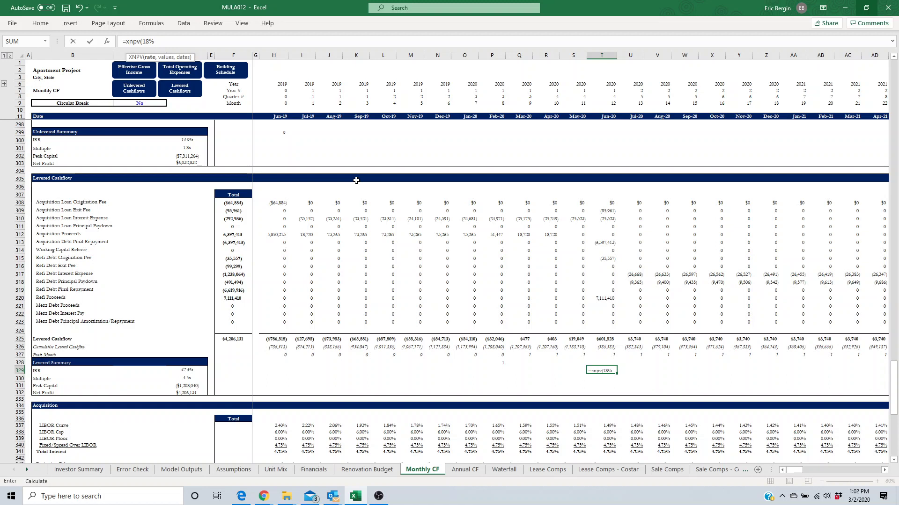
{"action": "type", "text": ","}
{"action": "key", "text": "Up"}
{"action": "key", "text": "Up"}
{"action": "key", "text": "Up"}
{"action": "key", "text": "Up"}
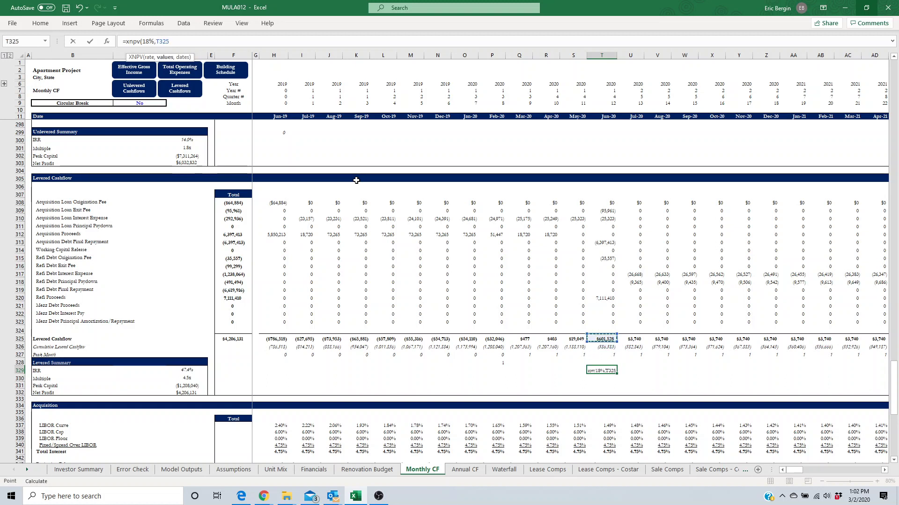
{"action": "key", "text": "ctrl+shift+Right"}
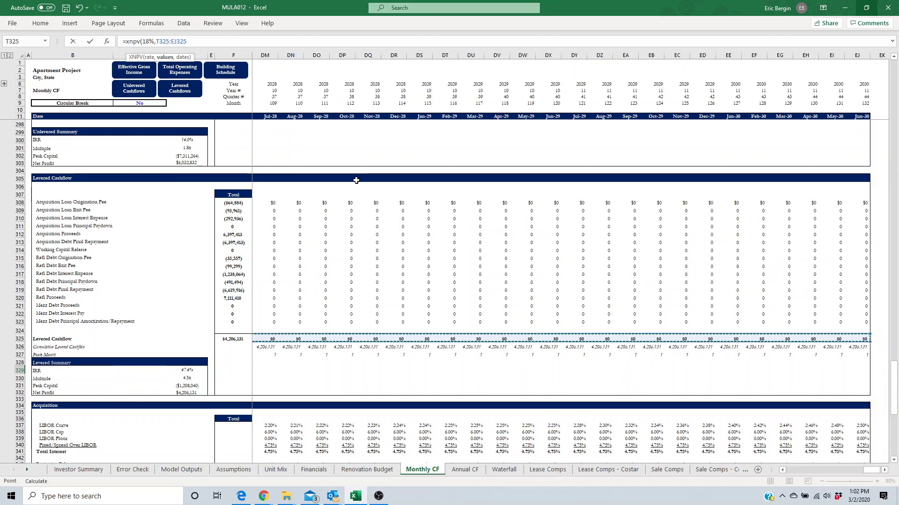
{"action": "type", "text": ","}
{"action": "key", "text": "Up"}
{"action": "key", "text": "Up"}
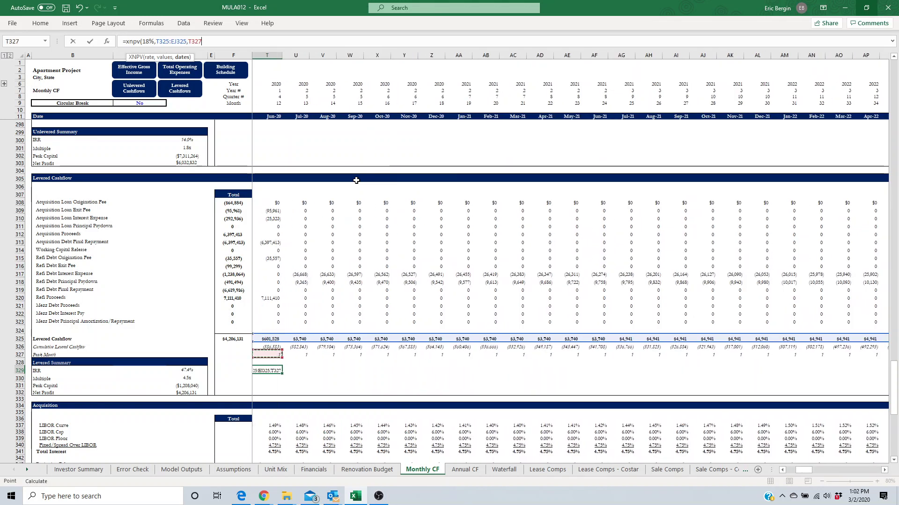
{"action": "left_click", "coordinate": [276, 115]}
{"action": "key", "text": "ctrl+shift+Right"}
{"action": "type", "text": ")"}
{"action": "key", "text": "ctrl+Return"}
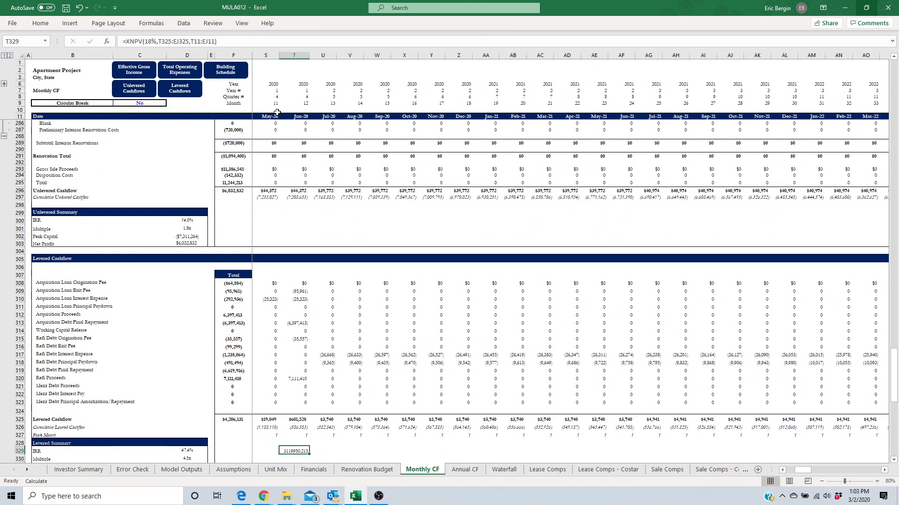
{"action": "scroll", "coordinate": [344, 355], "scroll_direction": "down", "scroll_amount": 1}
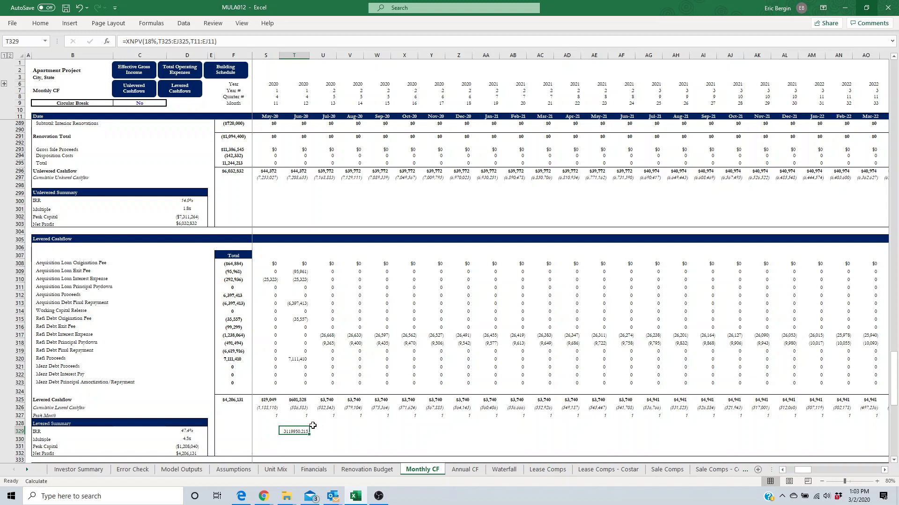
- Add the label 'Carrying Value' in S330 with 2,800,000 in T330
{"action": "key", "text": "Down"}
{"action": "key", "text": "Left"}
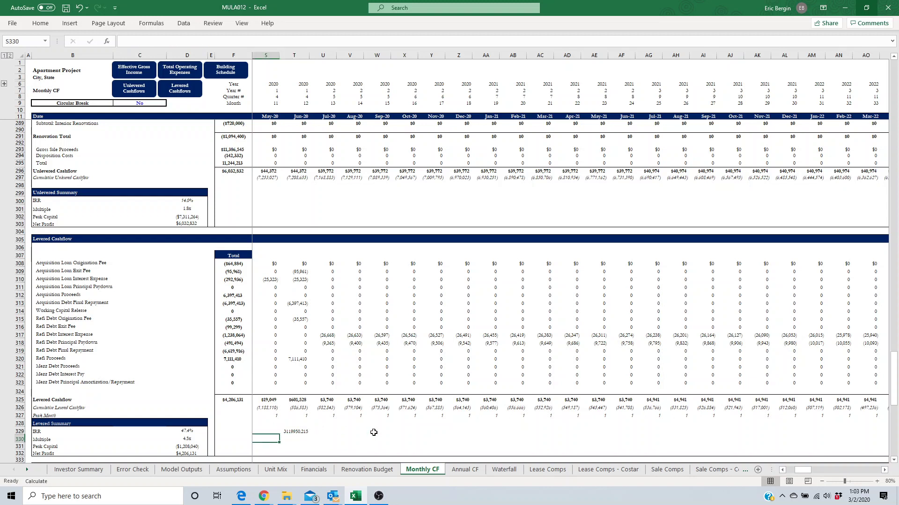
{"action": "type", "text": "Carrying "}
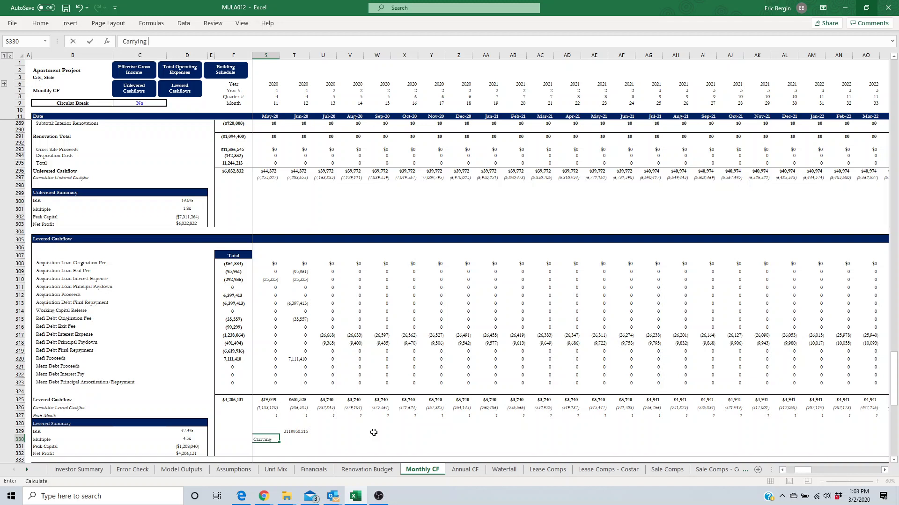
{"action": "type", "text": "Value"}
{"action": "key", "text": "Tab"}
{"action": "type", "text": "2800000"}
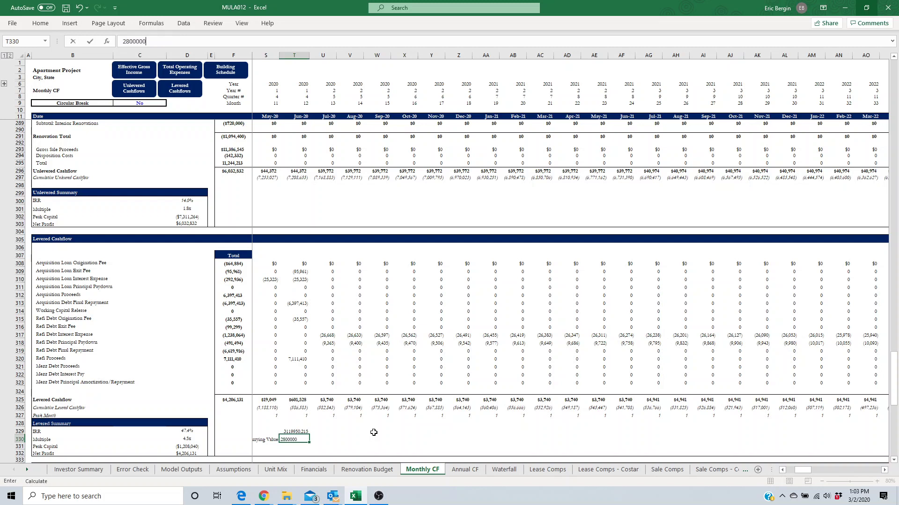
{"action": "key", "text": "Return"}
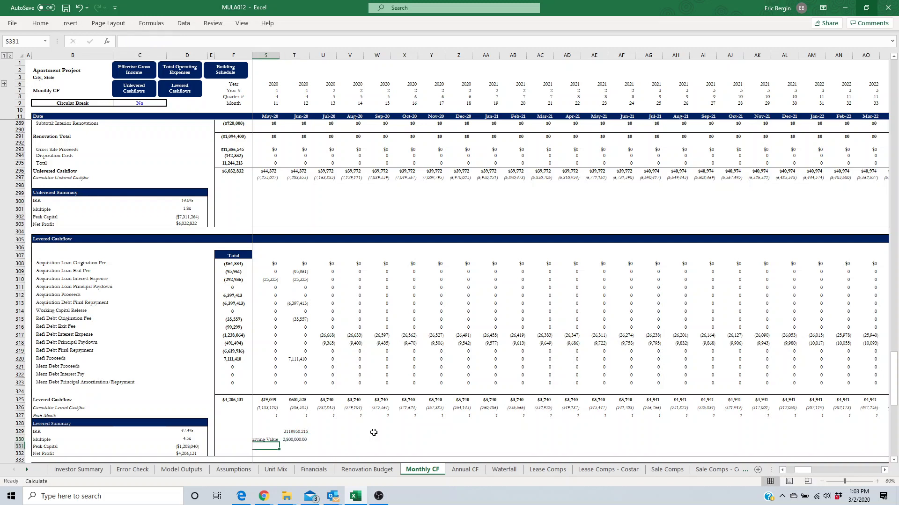
- Type the label 'Unrealized gain/loss' in S331
{"action": "scroll", "coordinate": [374, 433], "scroll_direction": "left", "scroll_amount": 1}
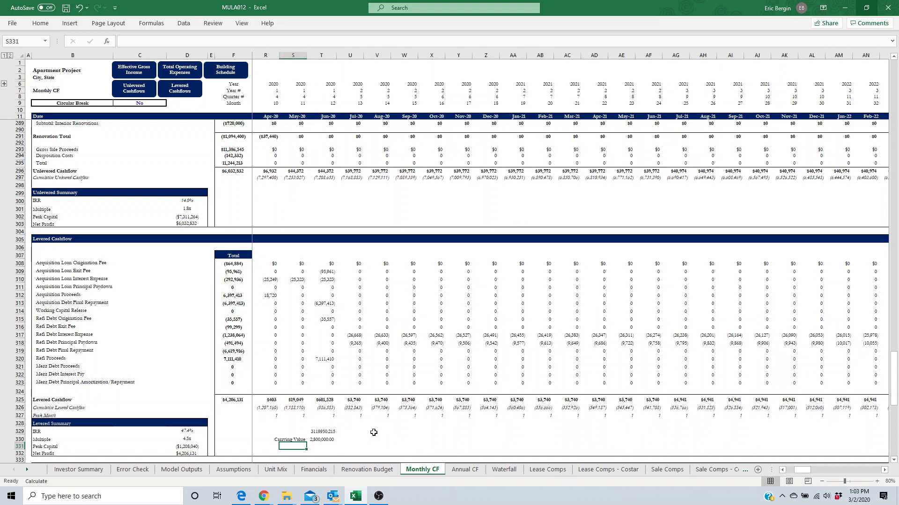
{"action": "type", "text": "Unreal"}
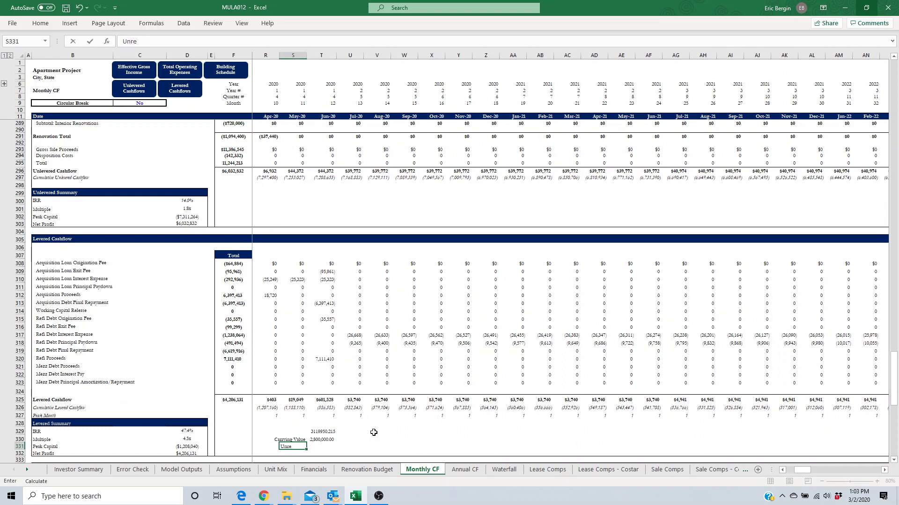
{"action": "key", "text": "BackSpace"}
{"action": "type", "text": "ized gain/loss"}
{"action": "key", "text": "Tab"}
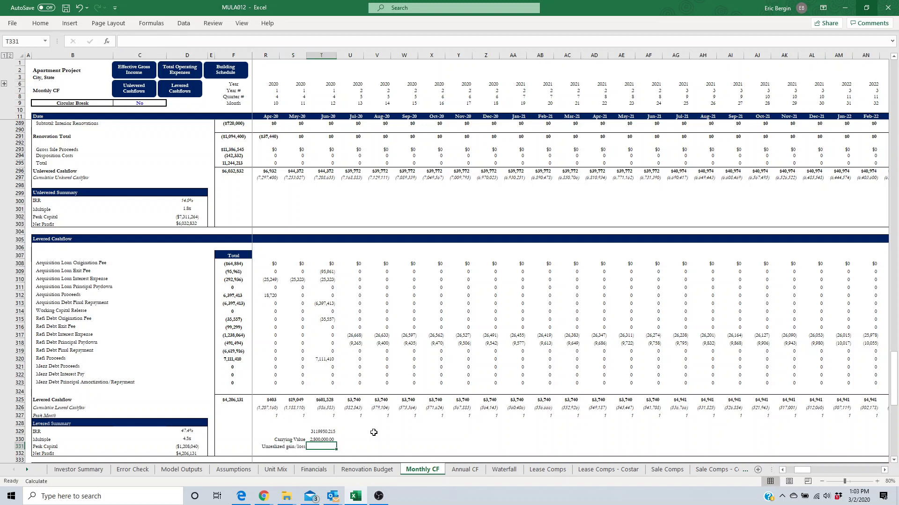
{"action": "key", "text": "Tab"}
- Enter the gain formula =T329-T330, returning 319,950.22
{"action": "type", "text": "="}
{"action": "key", "text": "Left"}
{"action": "key", "text": "Up"}
{"action": "key", "text": "Up"}
{"action": "type", "text": "-"}
{"action": "key", "text": "Left"}
{"action": "key", "text": "Up"}
{"action": "key", "text": "Return"}
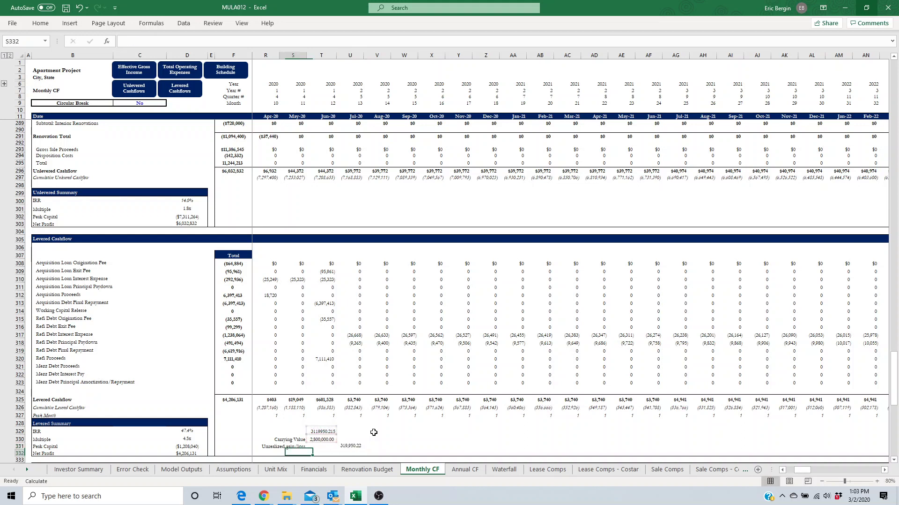
{"action": "key", "text": "Up"}
{"action": "key", "text": "Right"}
{"action": "key", "text": "Right"}
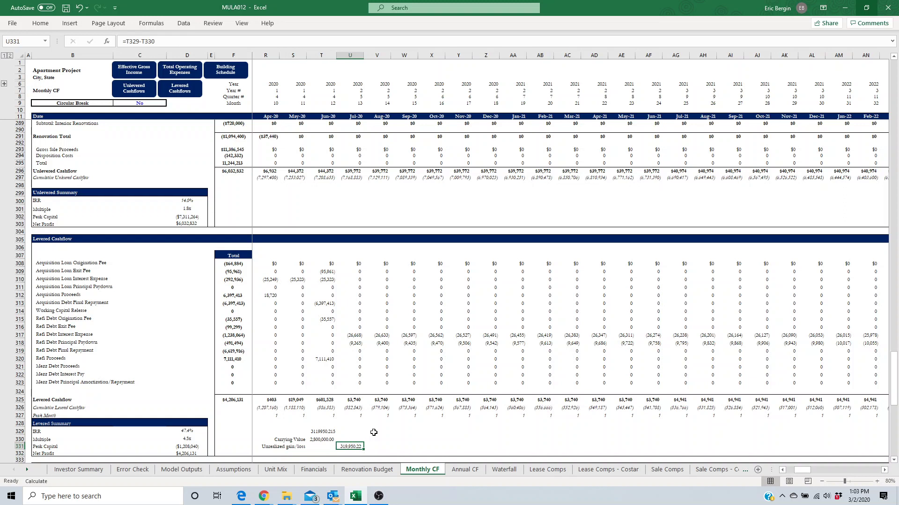
{"action": "key", "text": "Left"}
{"action": "key", "text": "Up"}
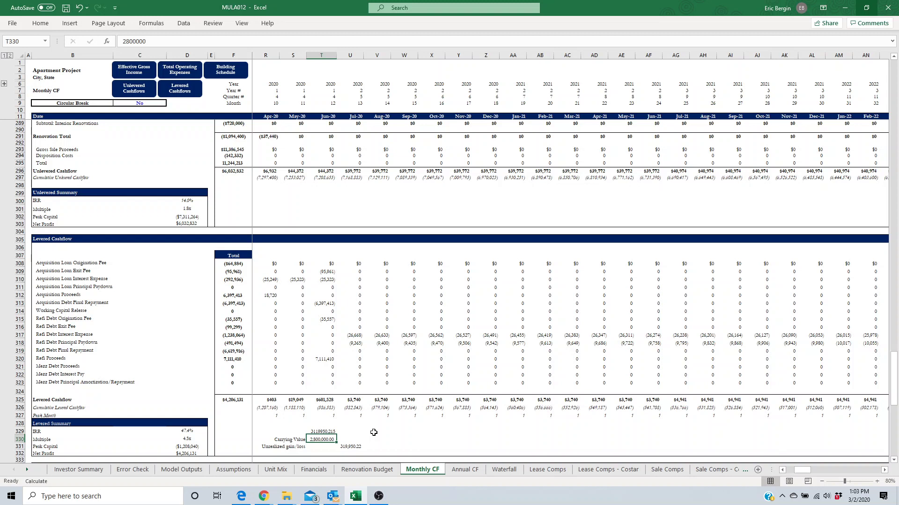